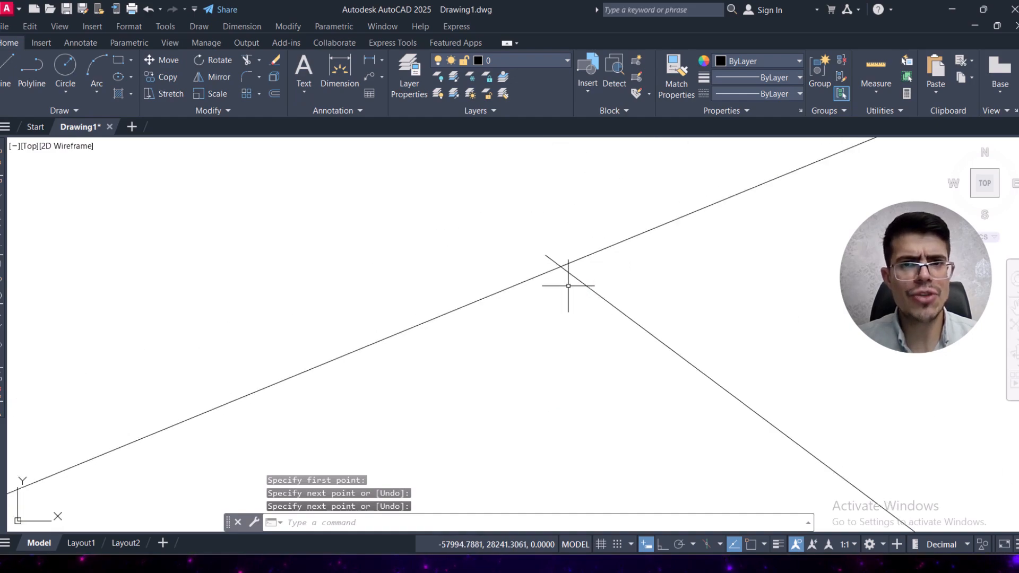
Turn on object snap and draw a line sloping down to the right from the upper line's left endpoint
scroll(587, 302, "down", 6)
key("F3")
key("space")
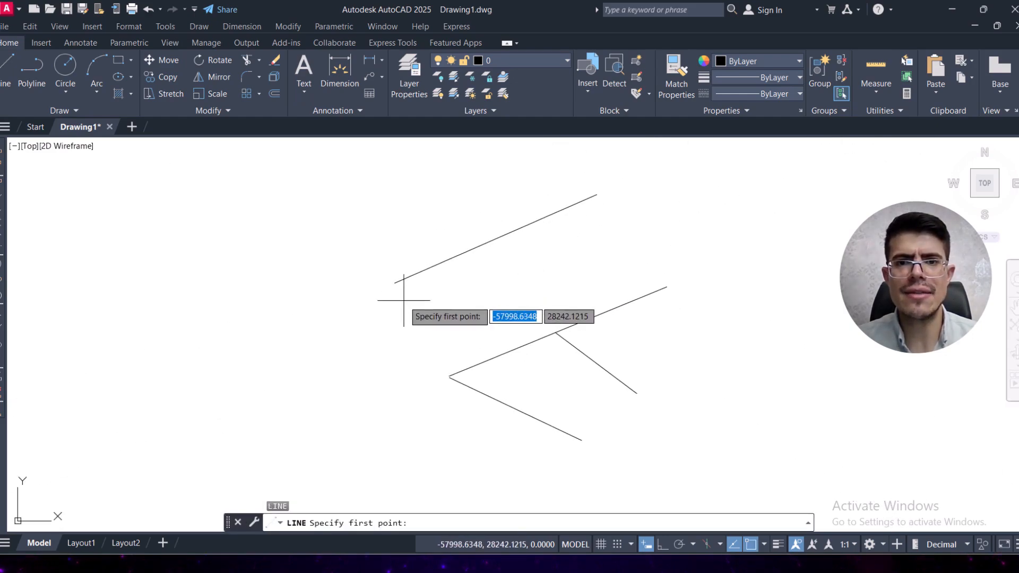
left_click(395, 283)
left_click(493, 320)
key("Return")
scroll(408, 279, "up", 6)
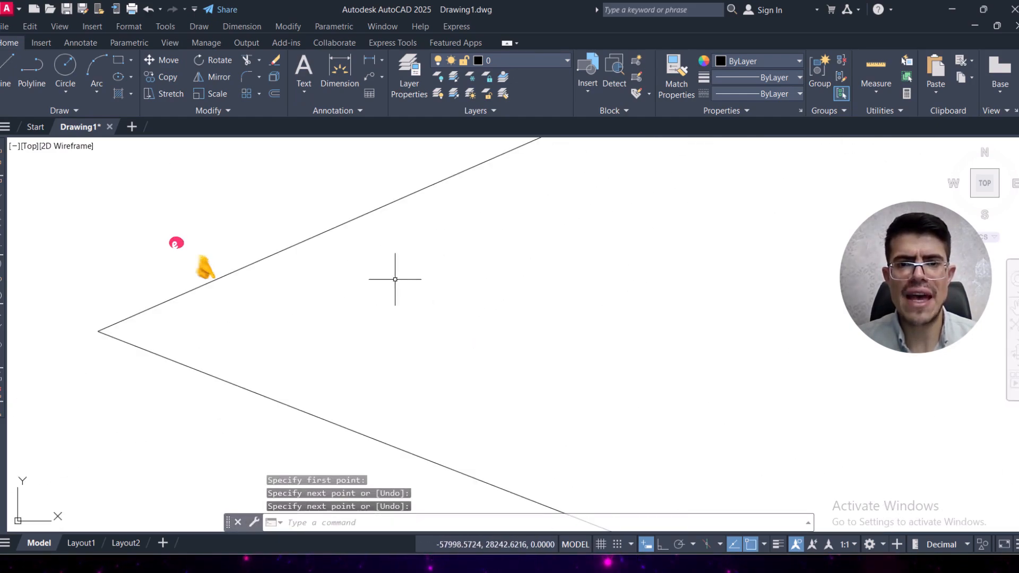
Draw a short line sloping down to the right from the midpoint of the upper line
scroll(379, 294, "down", 8)
key("space")
left_click(442, 272)
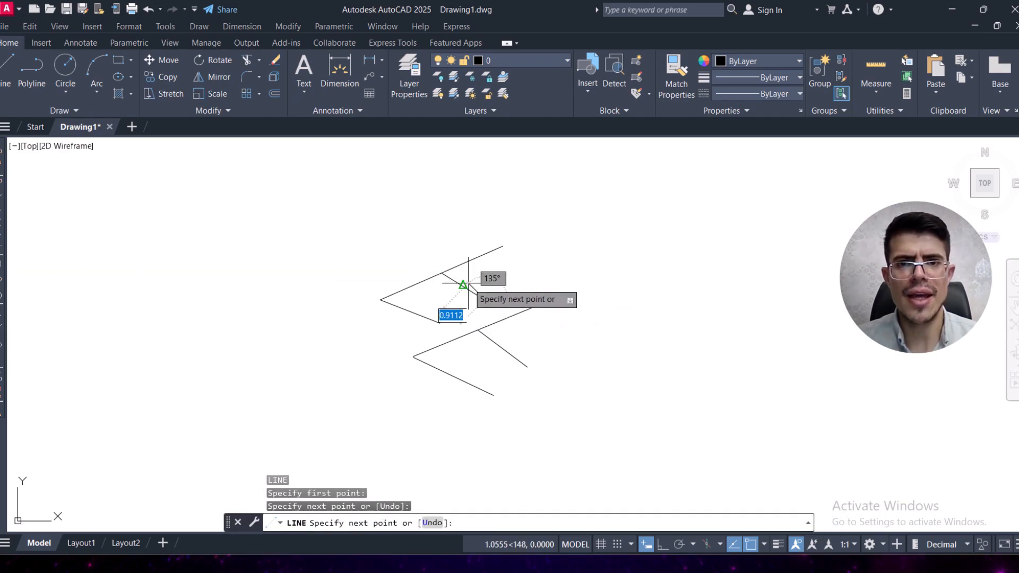
key("Escape")
scroll(425, 273, "up", 5)
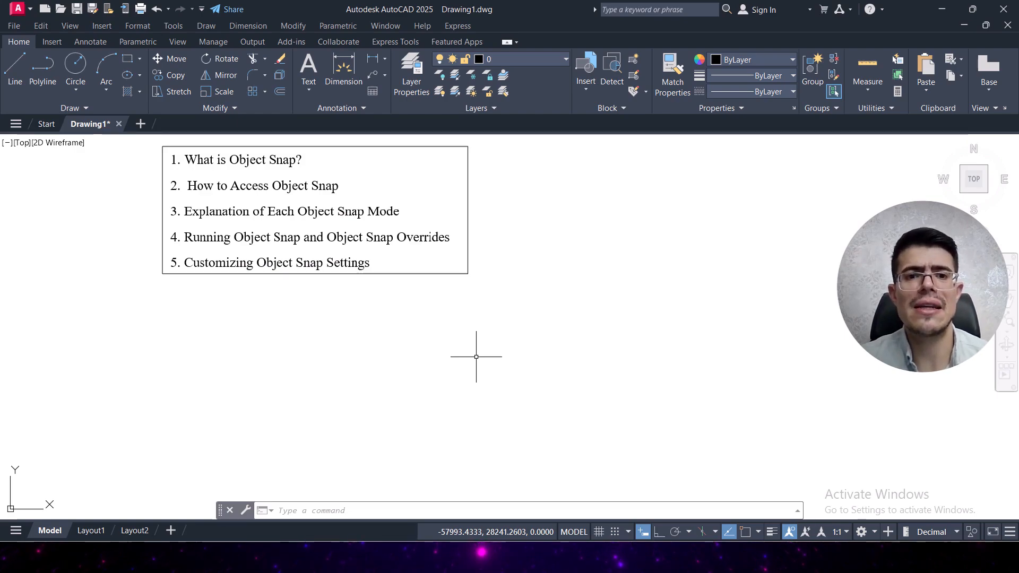
Draw a line rising to the right in the empty area below the topic list
key("l")
key("Return")
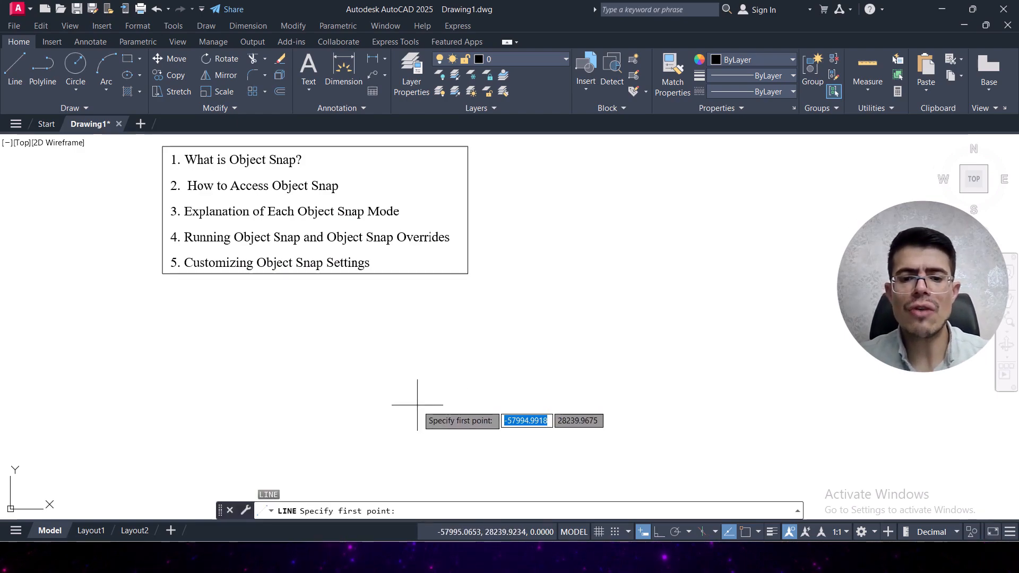
left_click(417, 405)
left_click(589, 314)
key("Return")
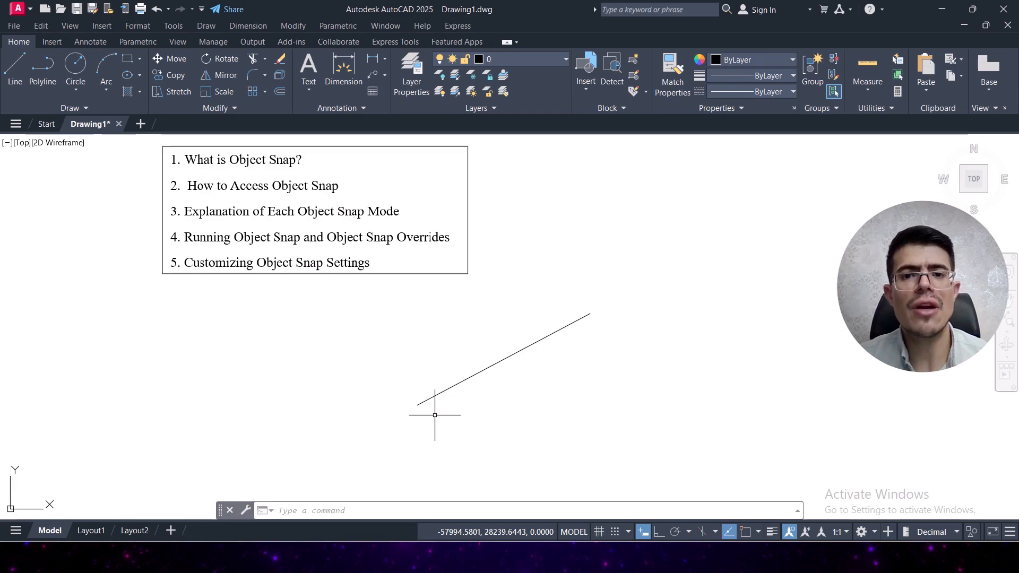
Without object snap, draw a second line from near the first line's lower-left end, sloping down to the right, and inspect the corner
left_click(15, 68)
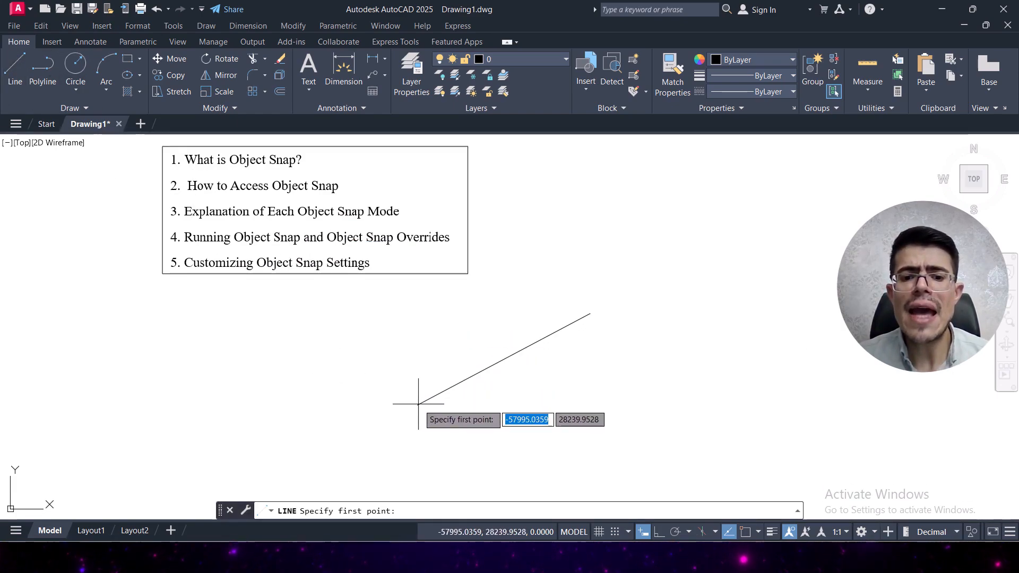
left_click(418, 406)
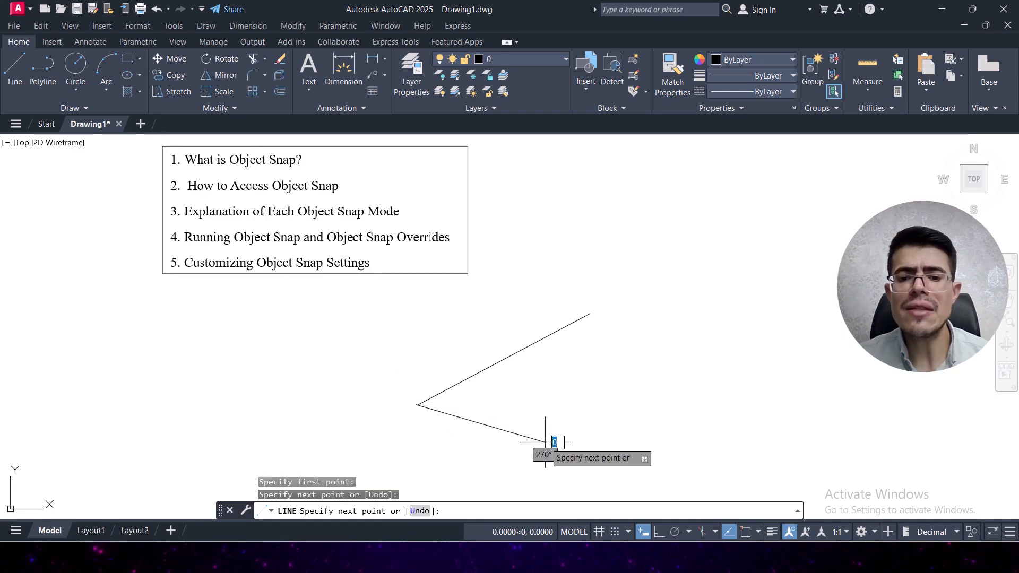
left_click(543, 442)
key("Return")
scroll(416, 409, "up", 5)
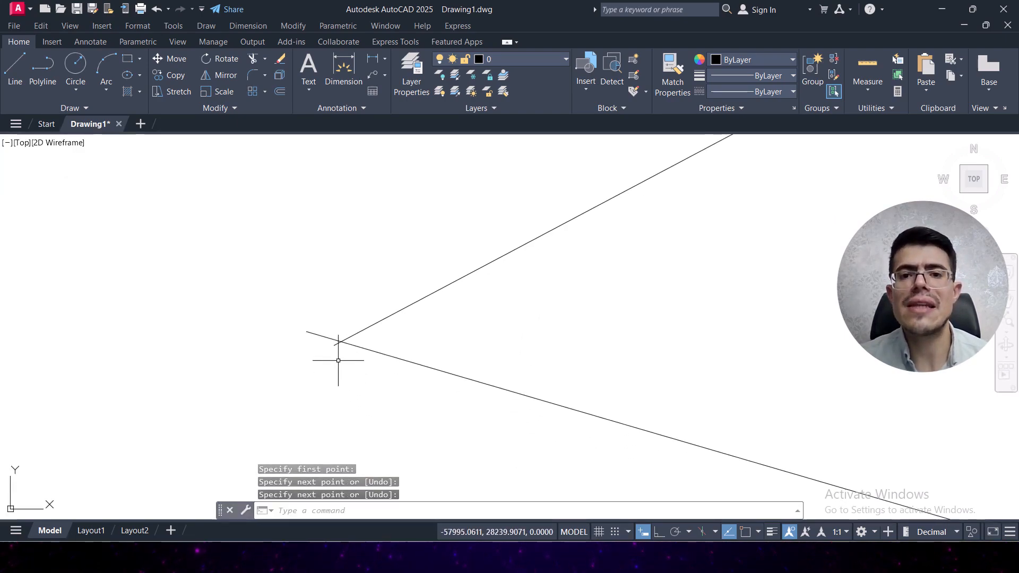
scroll(340, 354, "down", 3)
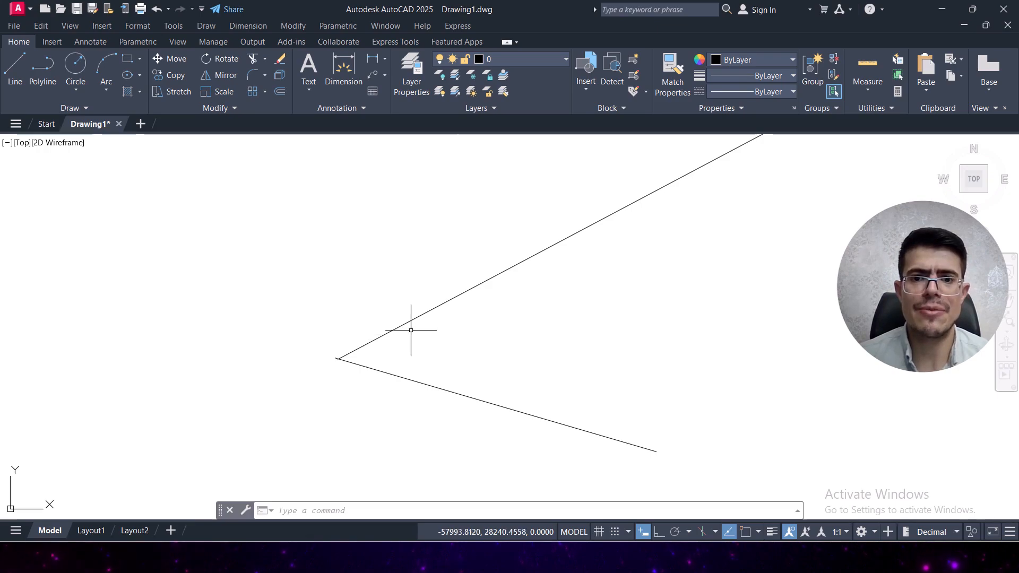
scroll(411, 330, "down", 3)
scroll(482, 281, "up", 1)
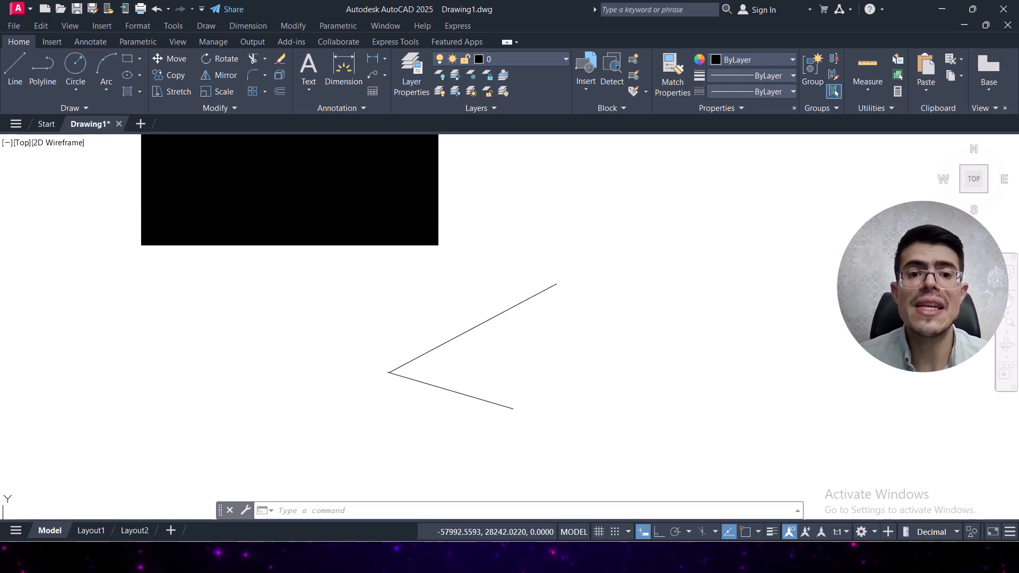
middle_click_drag(478, 273, 476, 314)
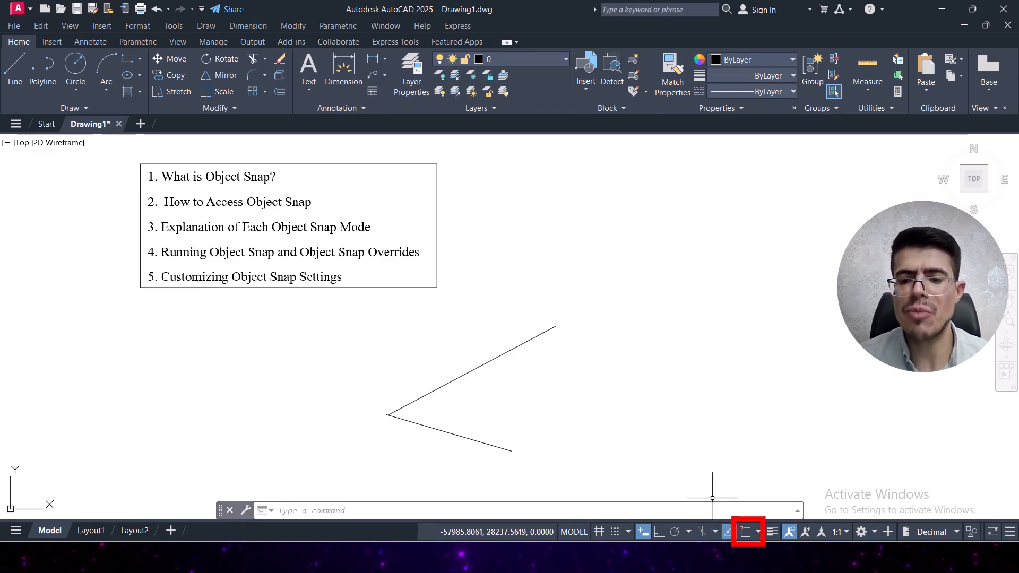
Turn object snap on, toggle it off once, and leave it on
left_click(750, 533)
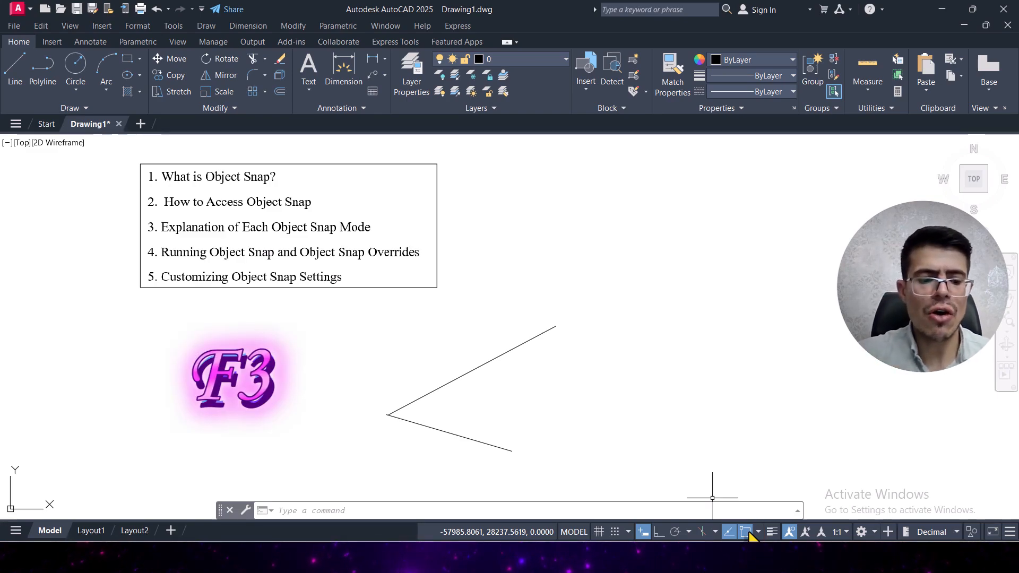
key("F3")
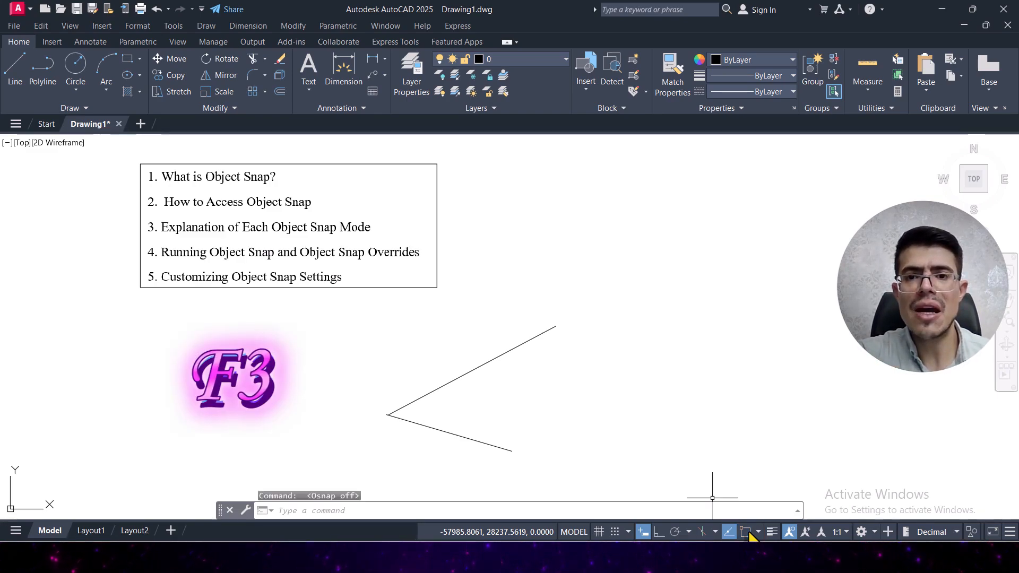
key("F3")
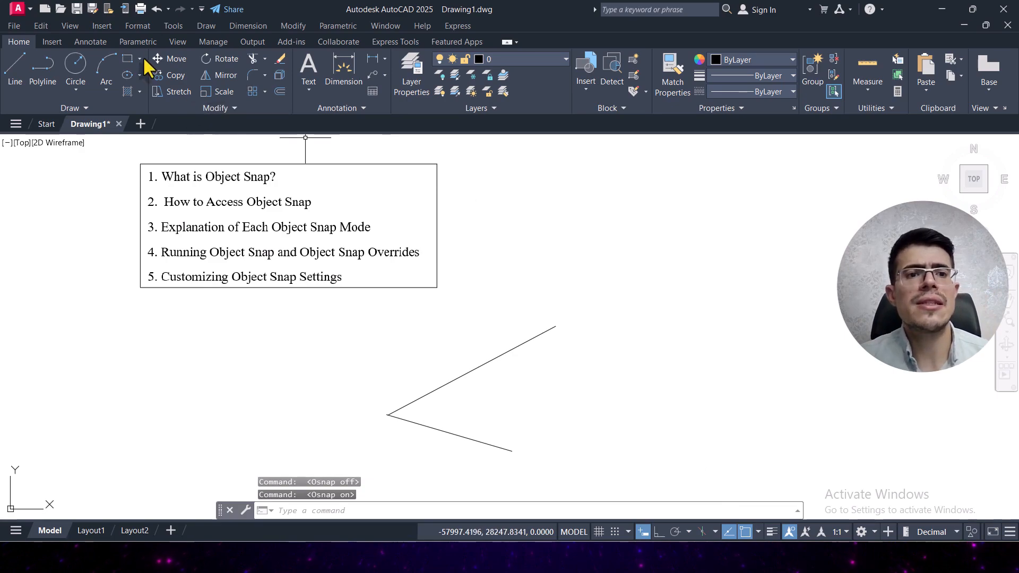
Display the Object Snap toolbar and dock it vertically along the left edge of the drawing area
left_click(172, 26)
mouse_move(208, 66)
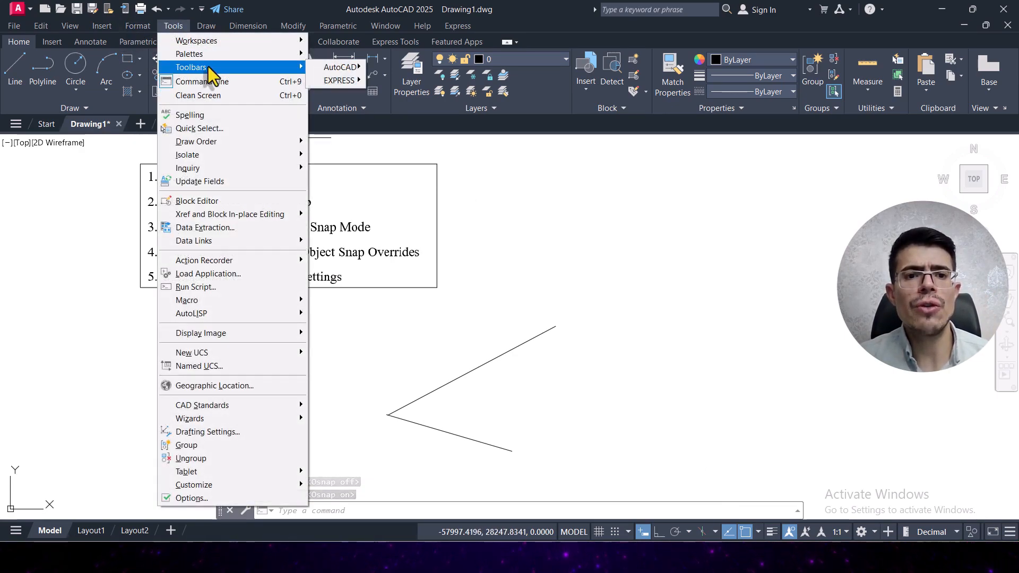
mouse_move(335, 69)
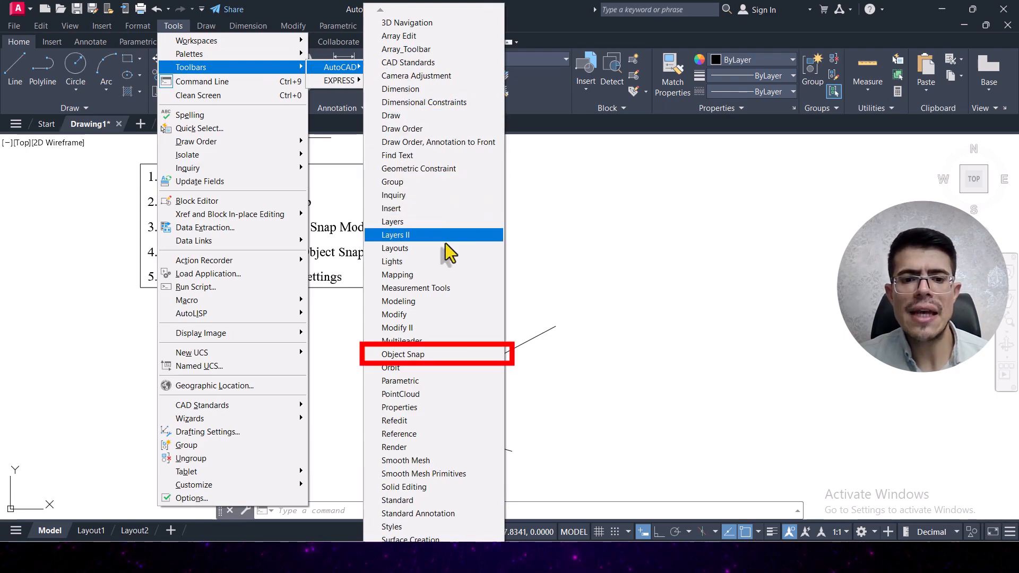
left_click(403, 354)
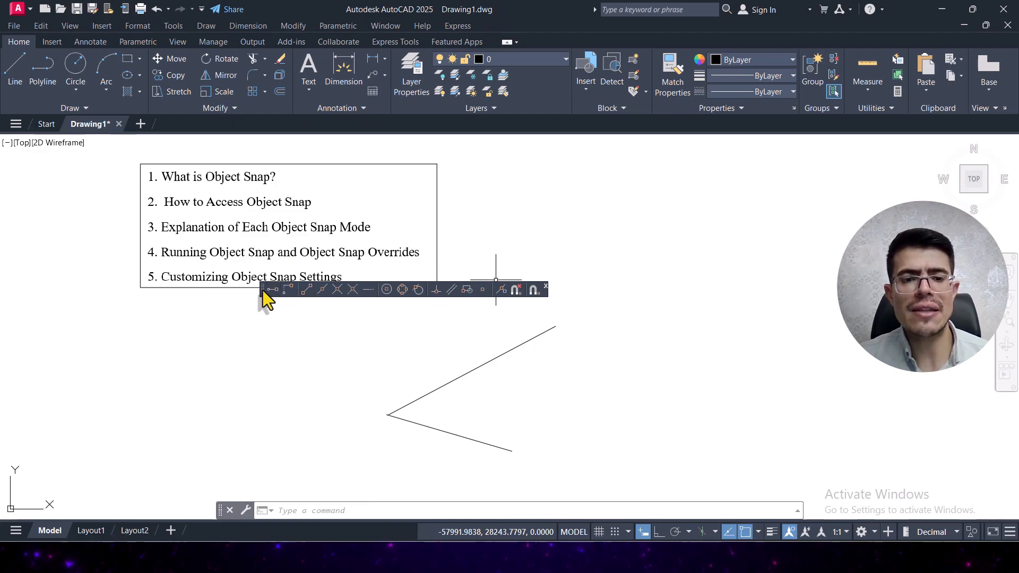
mouse_move(262, 291)
left_mouse_down()
mouse_move(238, 305)
mouse_move(43, 242)
mouse_move(3, 165)
mouse_move(3, 277)
left_mouse_up()
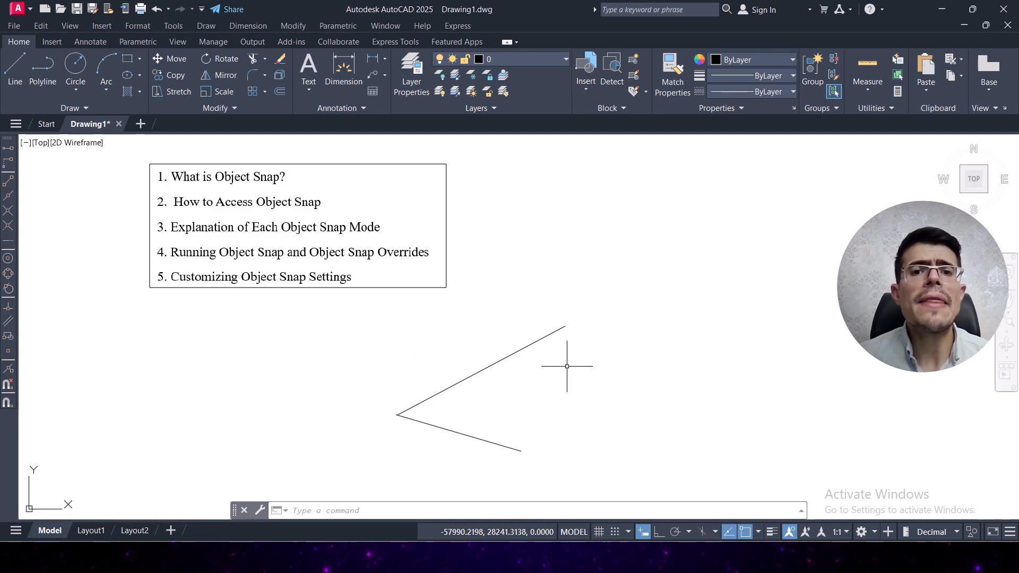
Draw a separate rising line to the right of the angle and view the Osnap Overrides options before ending the command
left_click(13, 71)
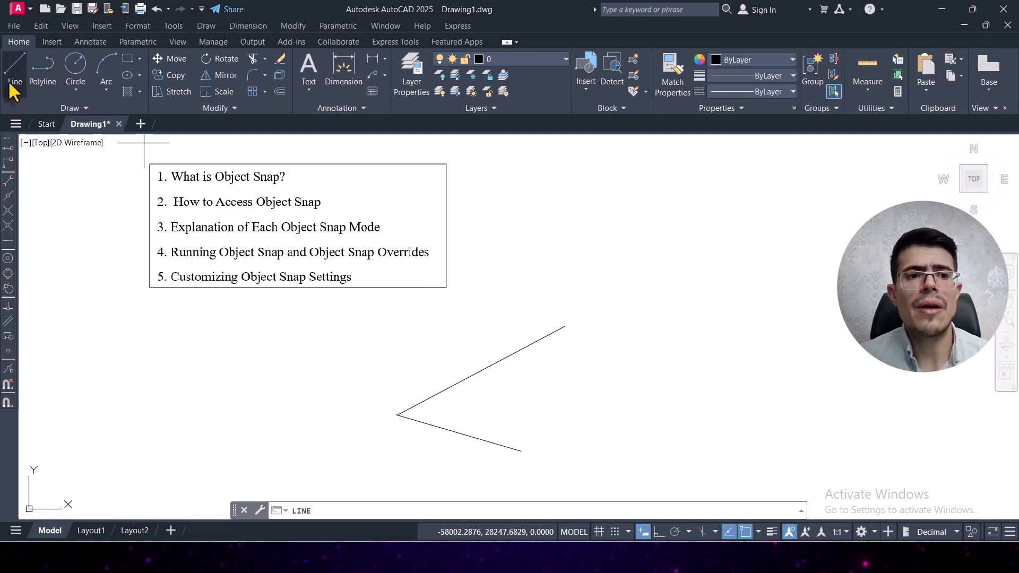
left_click(610, 393)
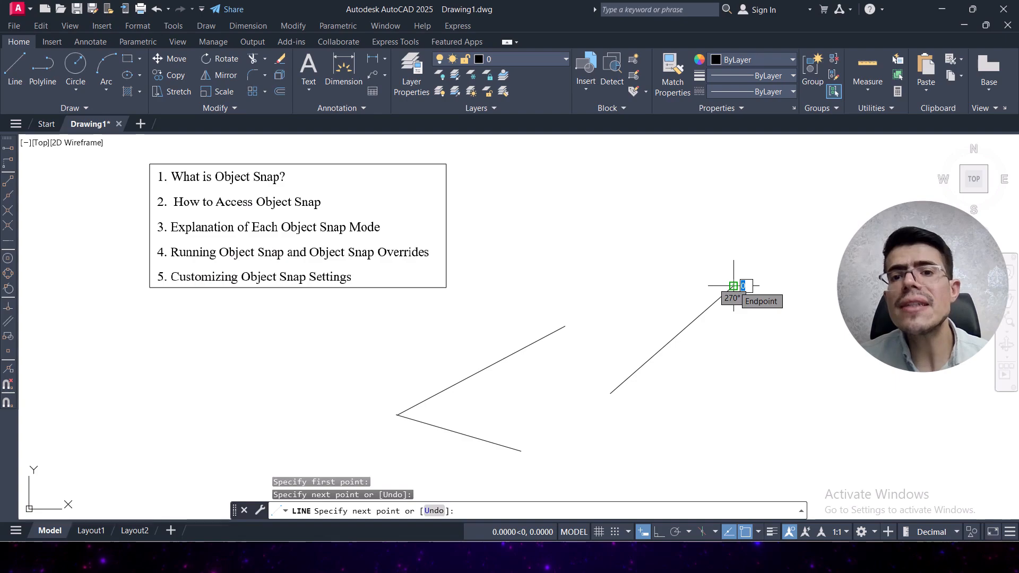
right_click(734, 286)
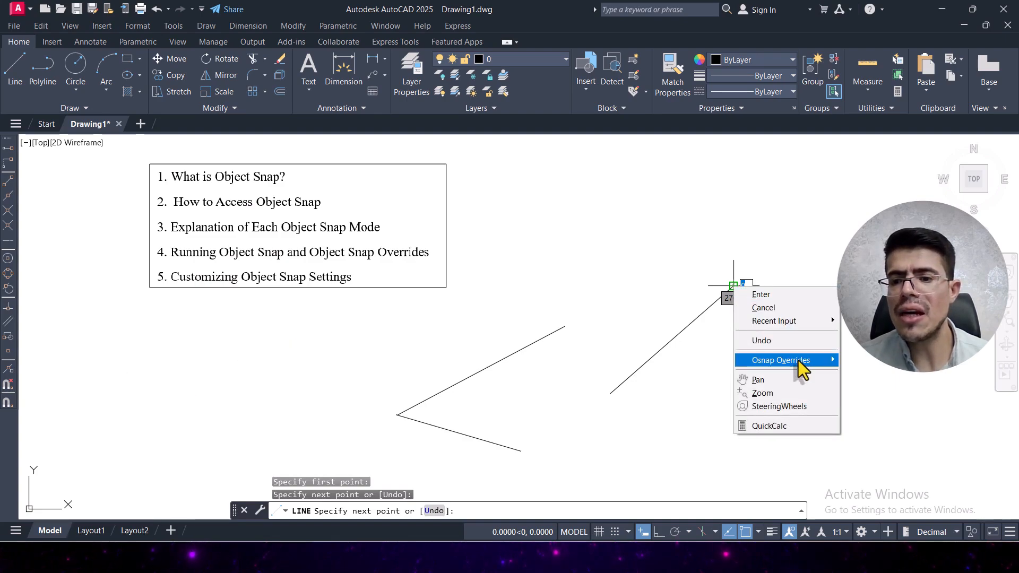
mouse_move(798, 361)
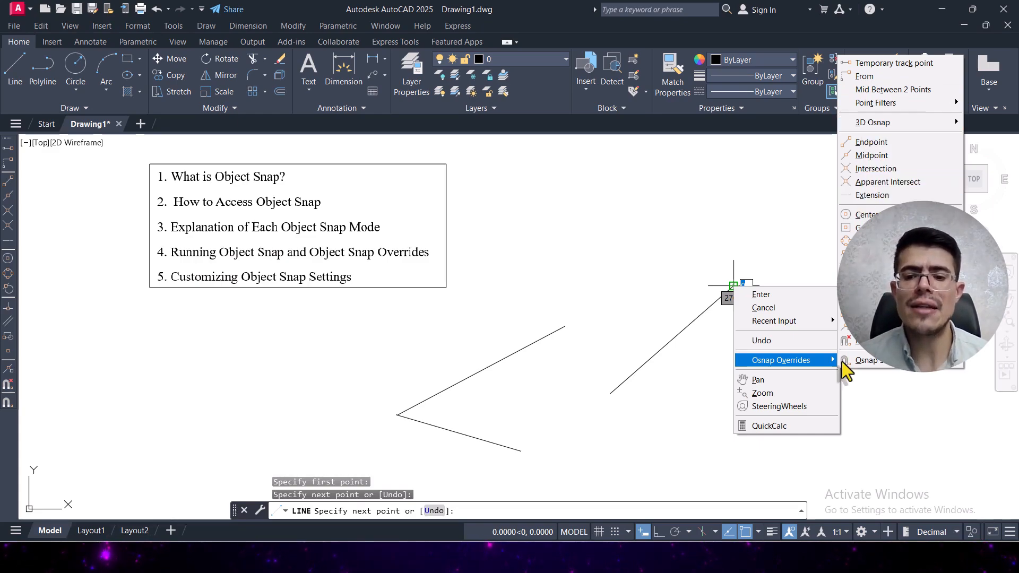
left_click(734, 528)
key("Escape")
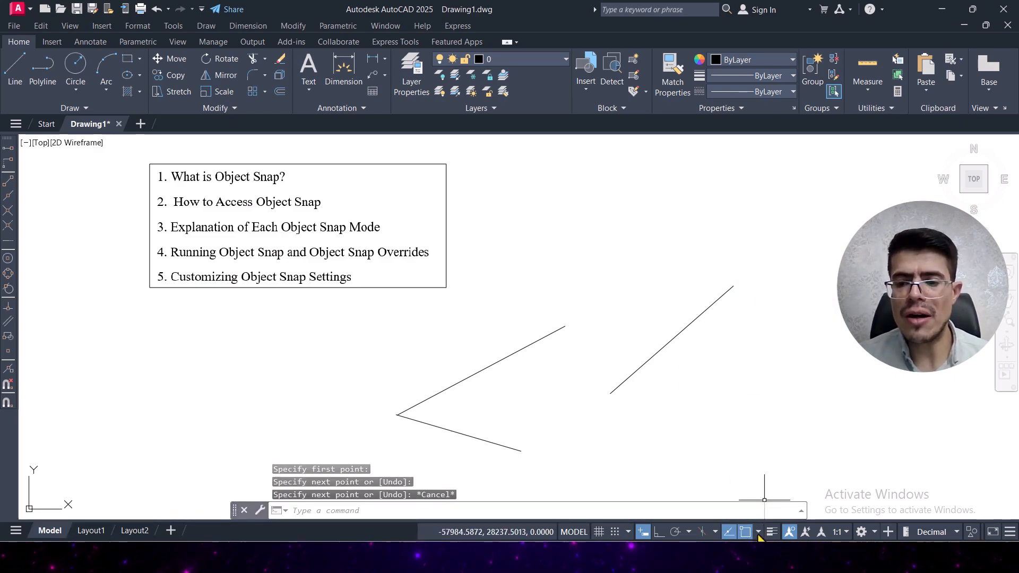
Turn off Object Snap in the object snap drafting settings
left_click(758, 532)
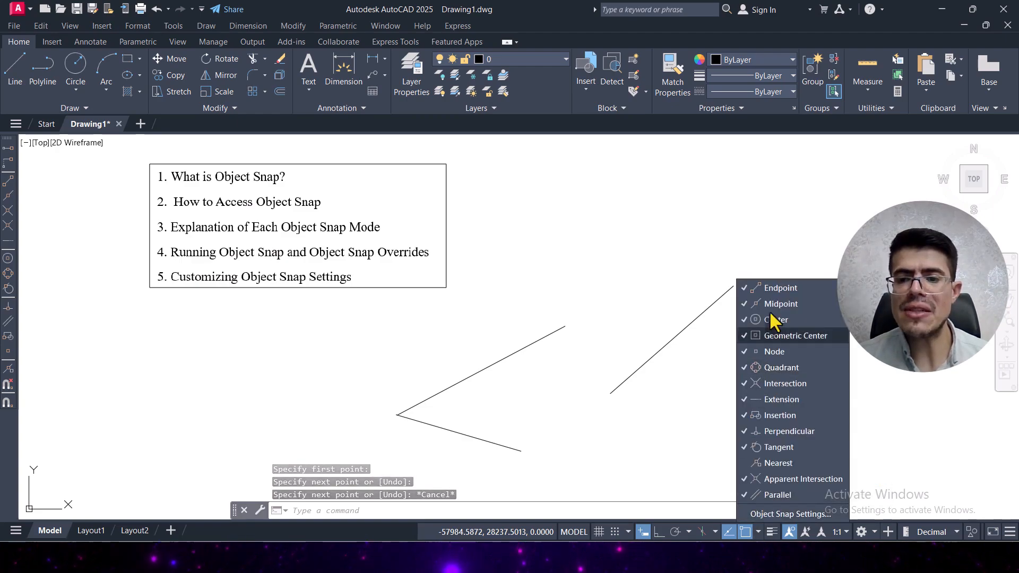
left_click(773, 516)
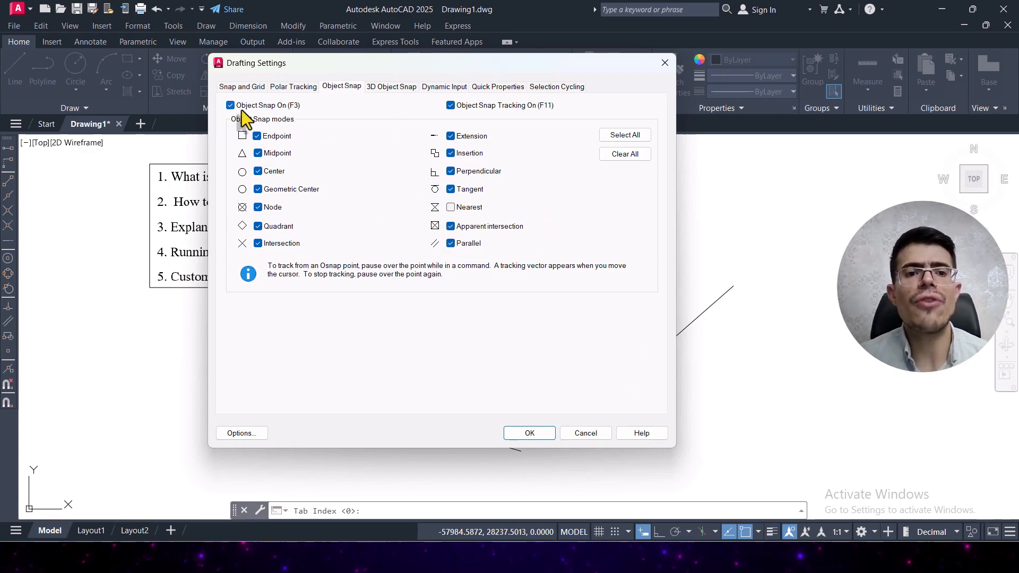
left_click(257, 136)
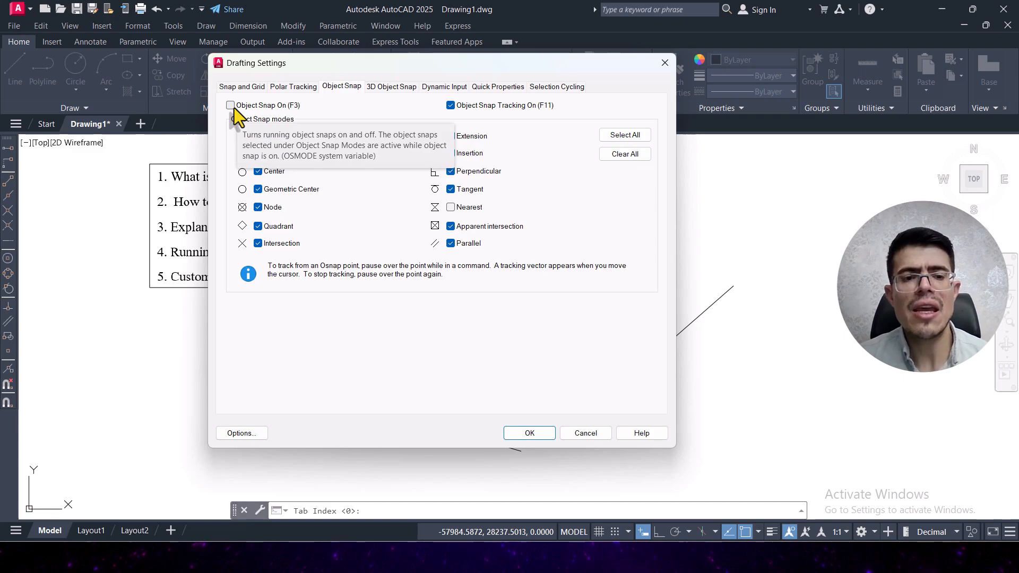
left_click(547, 432)
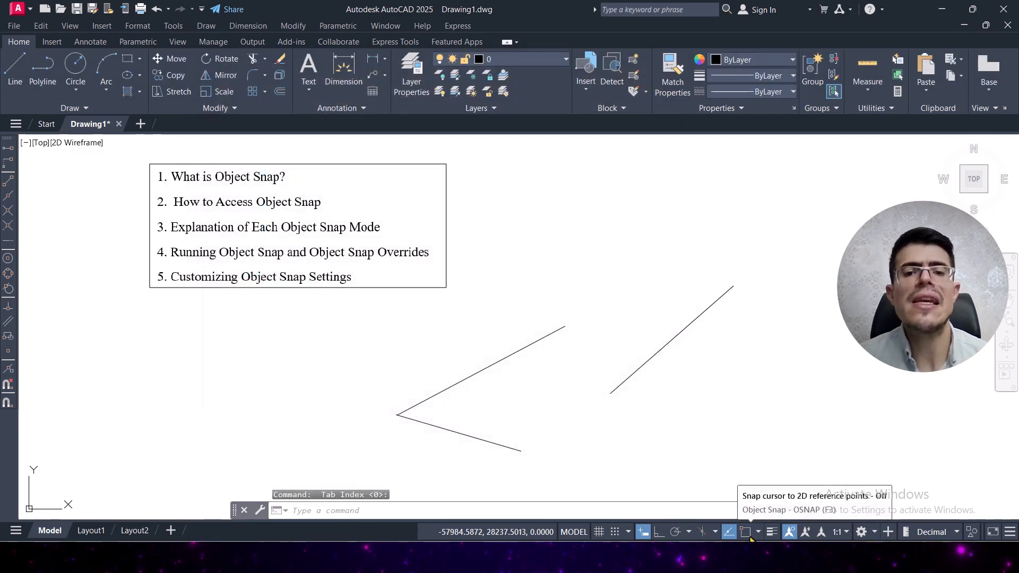
In the drafting settings, turn Object Snap on, try clearing all snap modes, and enable all of them, including Nearest
left_click(758, 532)
left_click(765, 511)
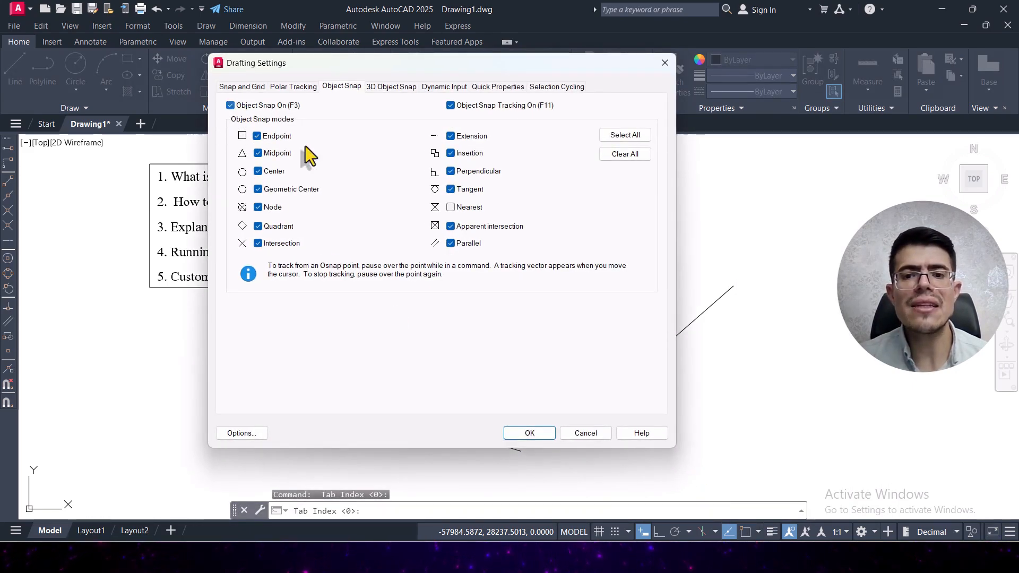
left_click(624, 135)
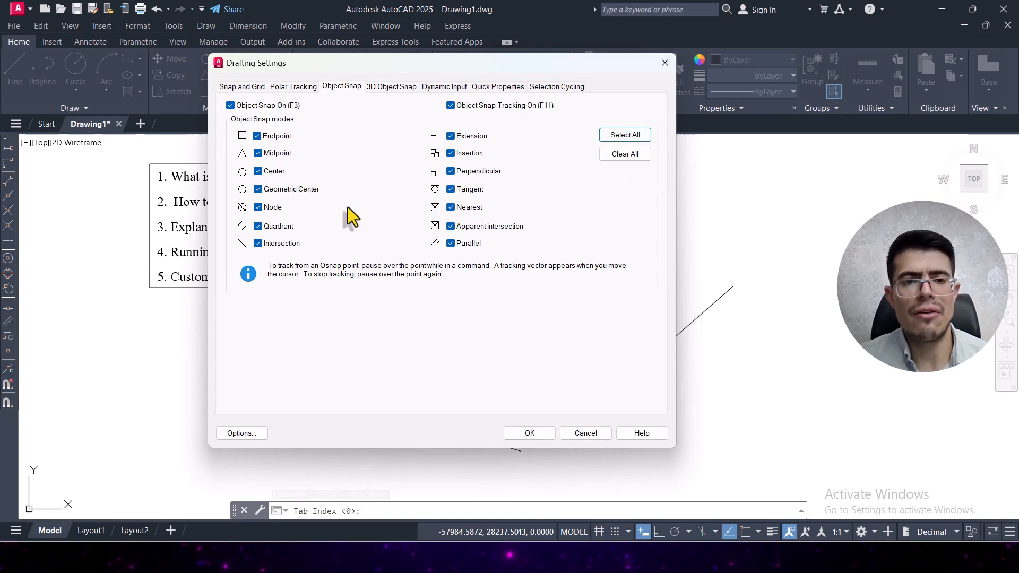
left_click(627, 158)
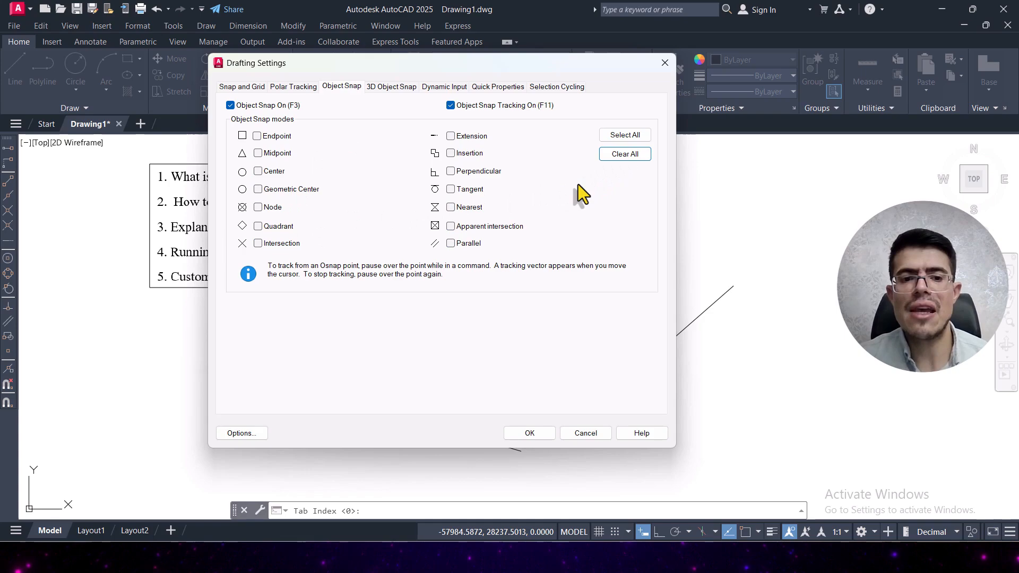
left_click(622, 130)
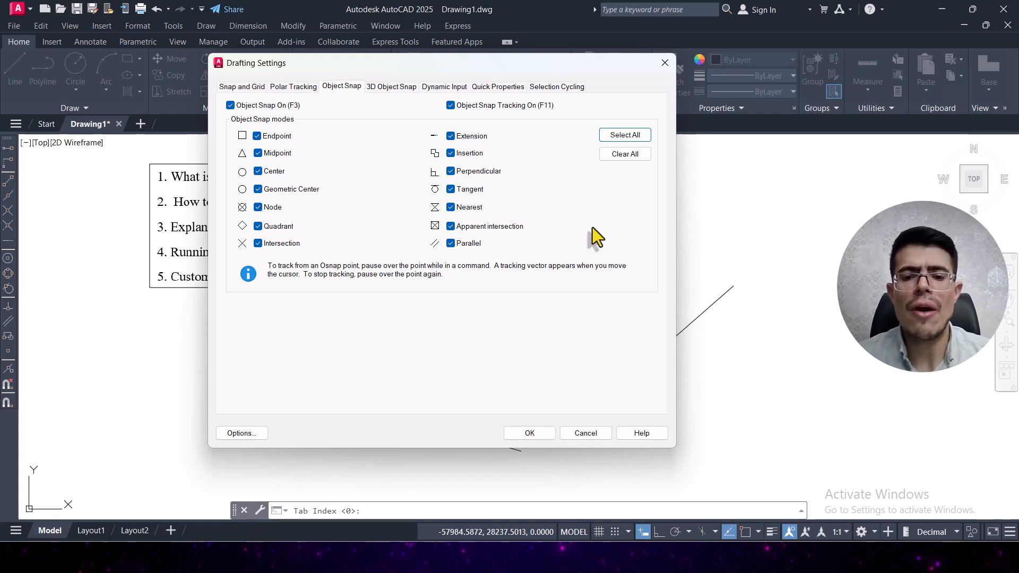
left_click(525, 433)
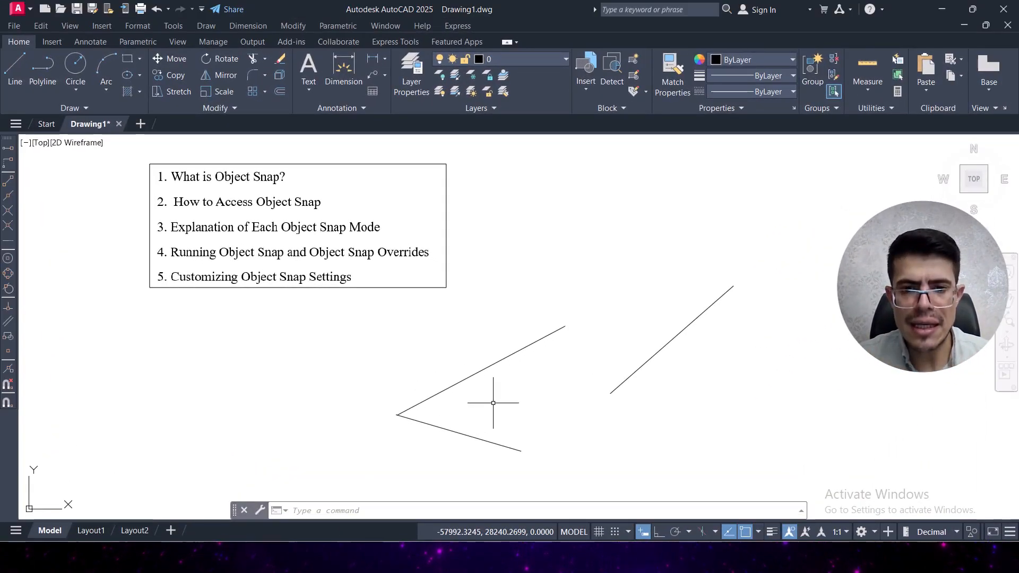
Draw a line from the lower endpoint of the separate rising line diagonally down to the right, and inspect the joint
left_click(14, 68)
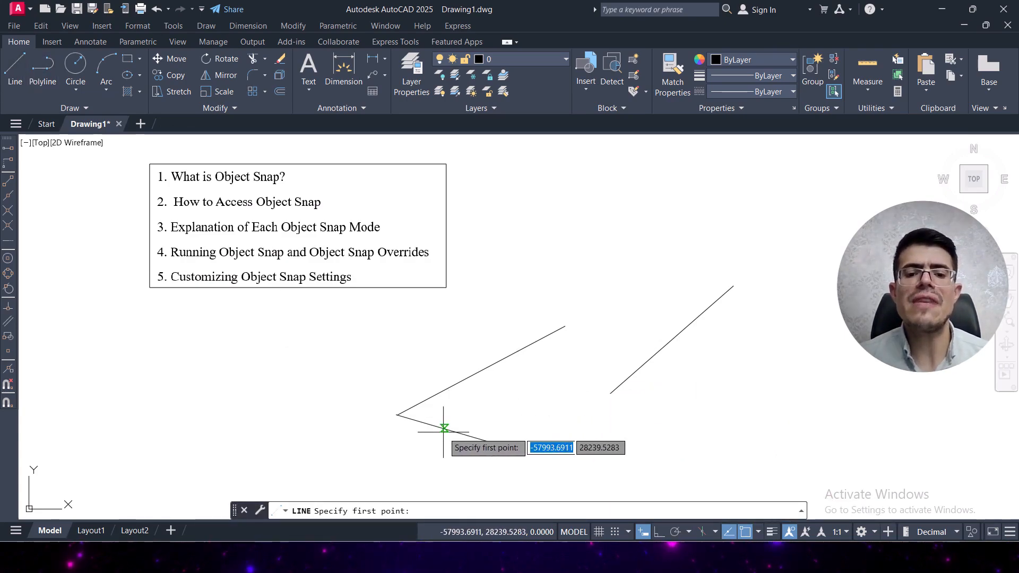
scroll(404, 417, "up", 3)
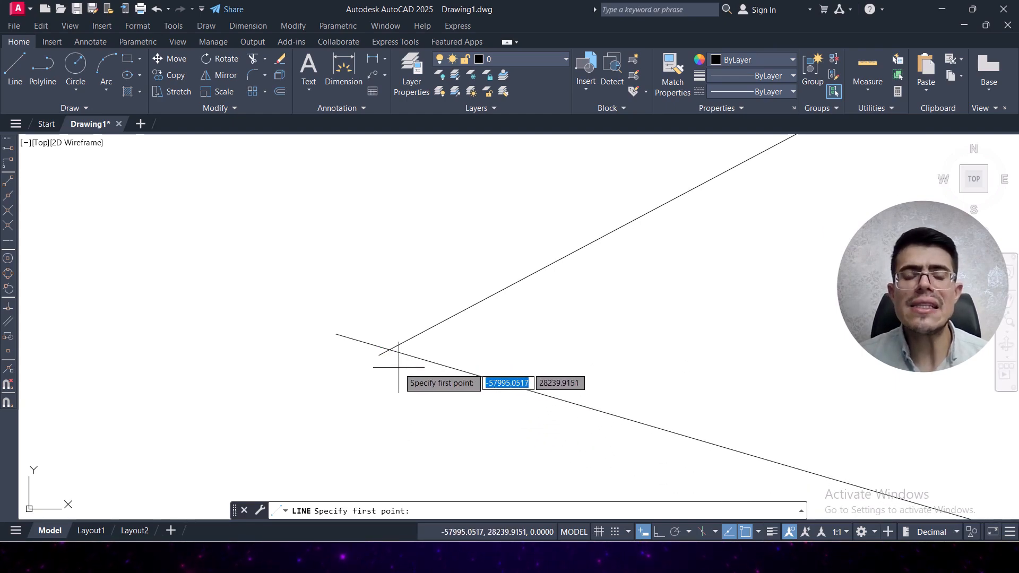
scroll(391, 378, "down", 3)
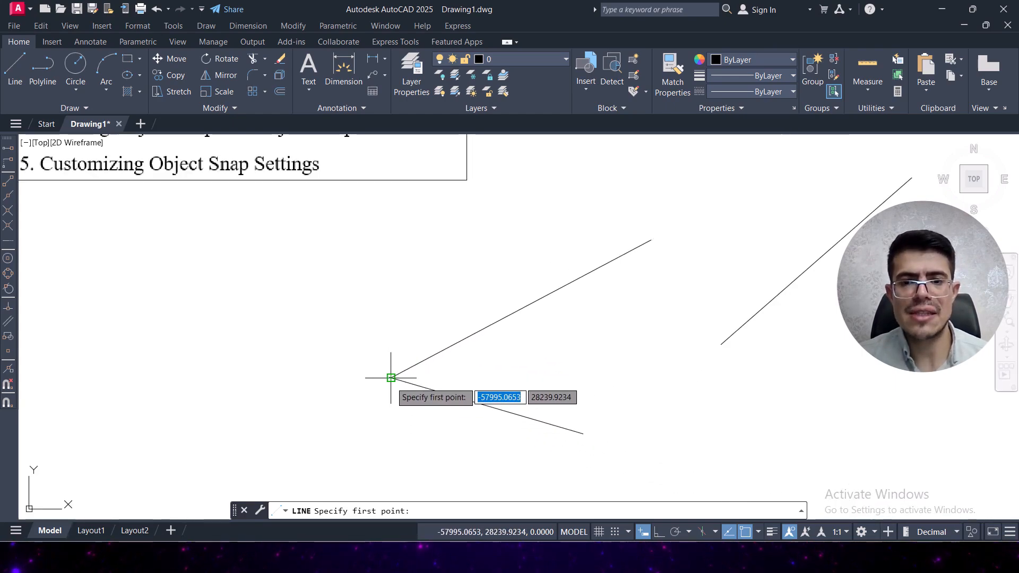
scroll(366, 380, "down", 3)
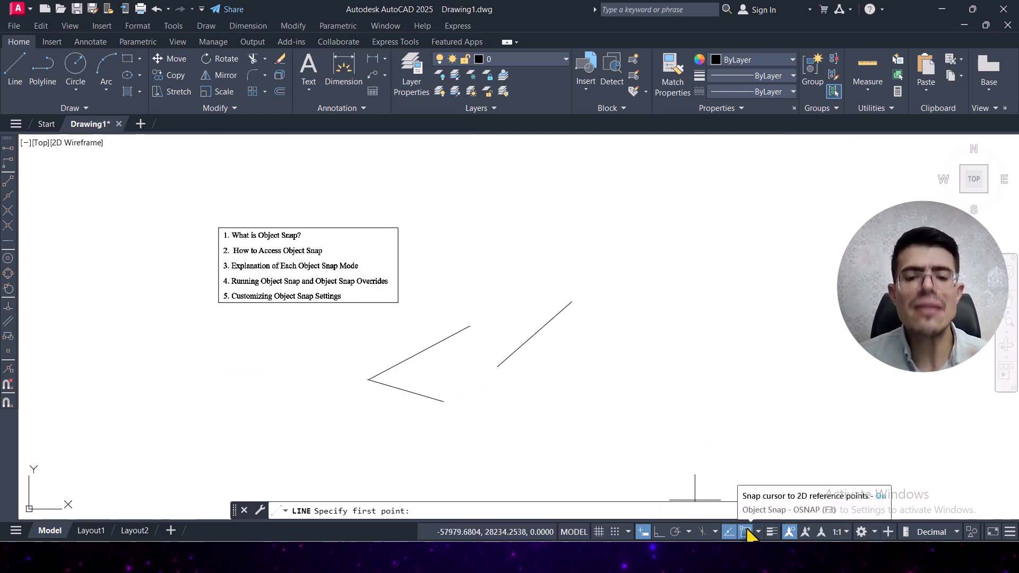
scroll(518, 418, "up", 2)
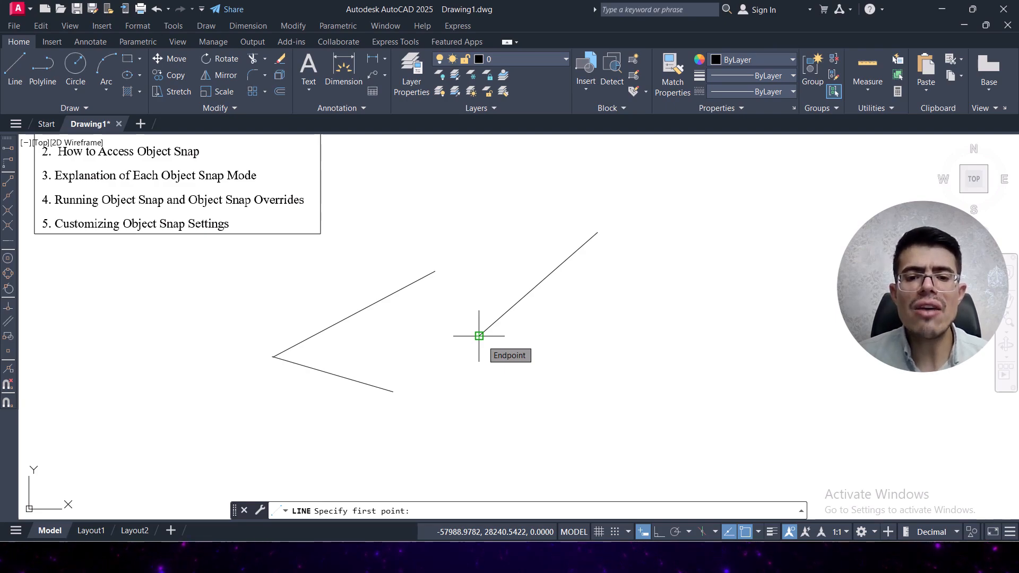
left_click(480, 336)
left_click(623, 419)
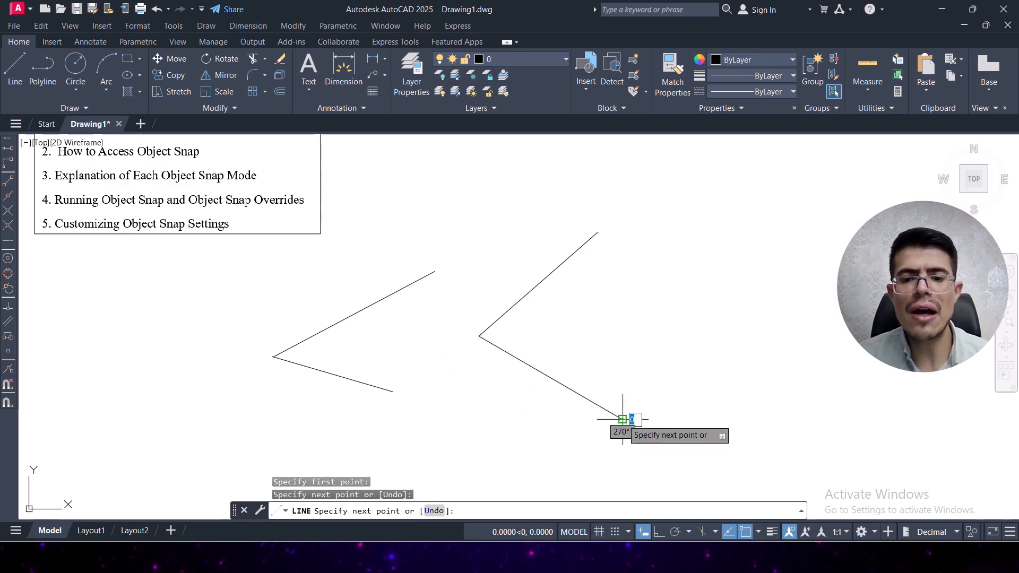
key("Return")
scroll(481, 339, "up", 4)
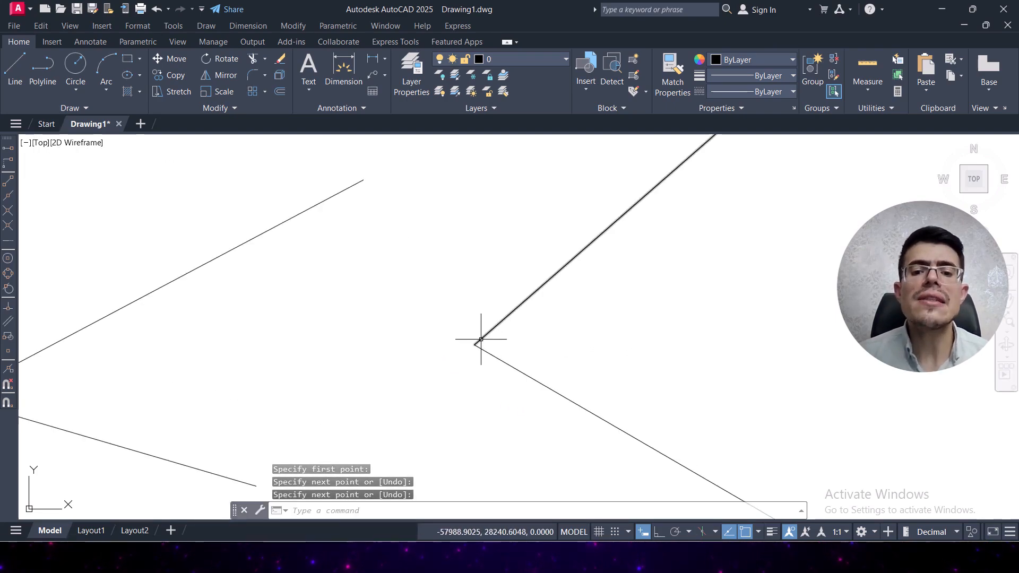
mouse_move(481, 338)
middle_mouse_down()
mouse_move(421, 416)
mouse_move(405, 266)
mouse_move(379, 216)
mouse_move(368, 226)
mouse_move(414, 271)
middle_mouse_up()
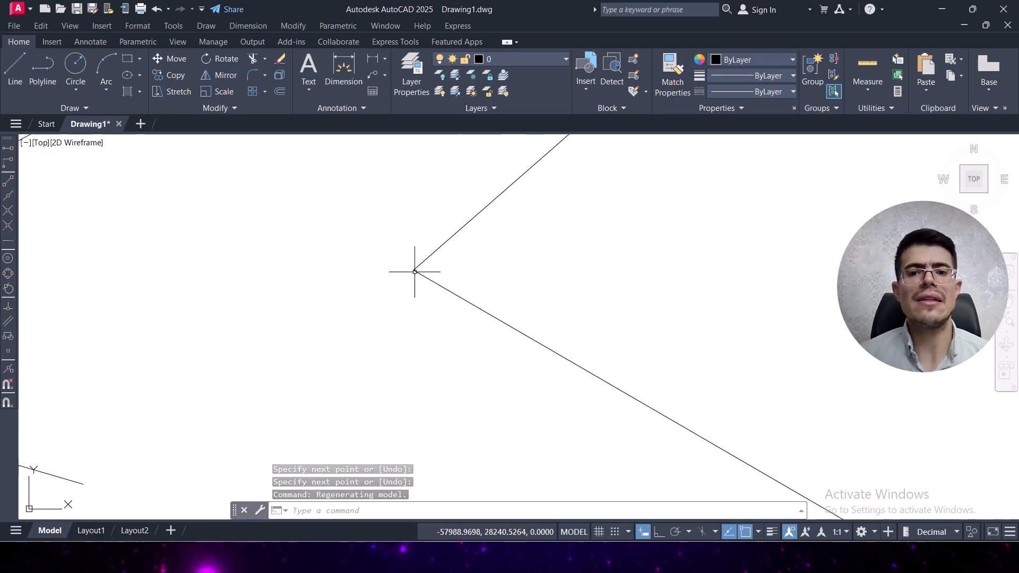
Draw a downward-sloping line from the midpoint of the separate rising line, checking the enabled snap modes and inspecting the connection
scroll(414, 271, "down", 4)
scroll(432, 261, "up", 1)
middle_click_drag(489, 248, 482, 274)
type("l")
key("Return")
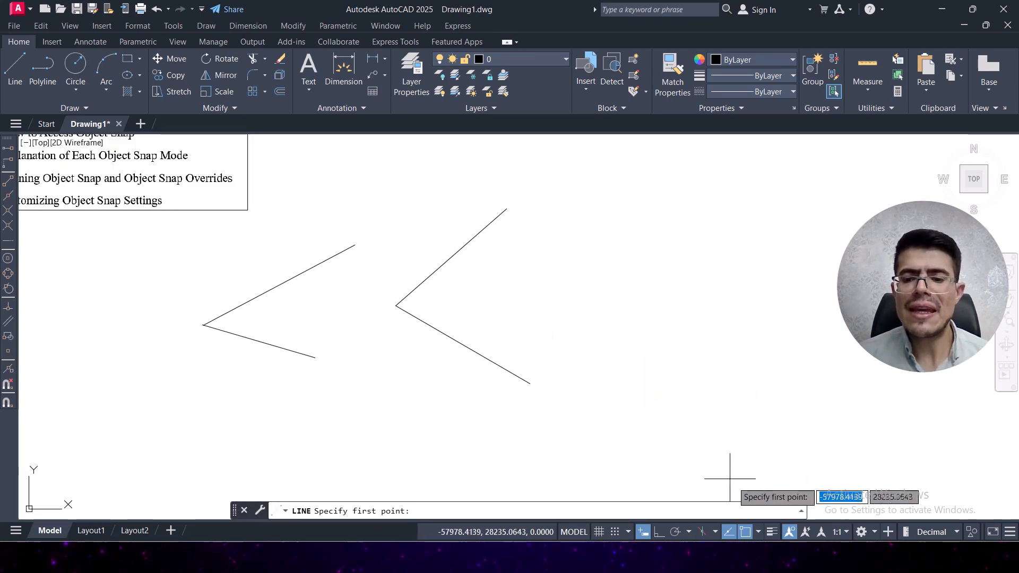
left_click(758, 531)
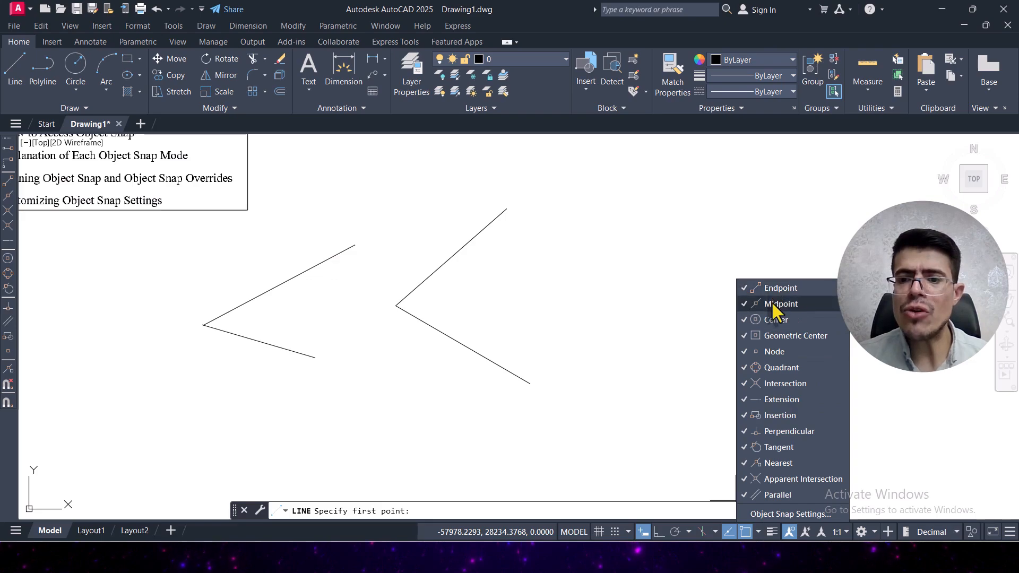
left_click(758, 533)
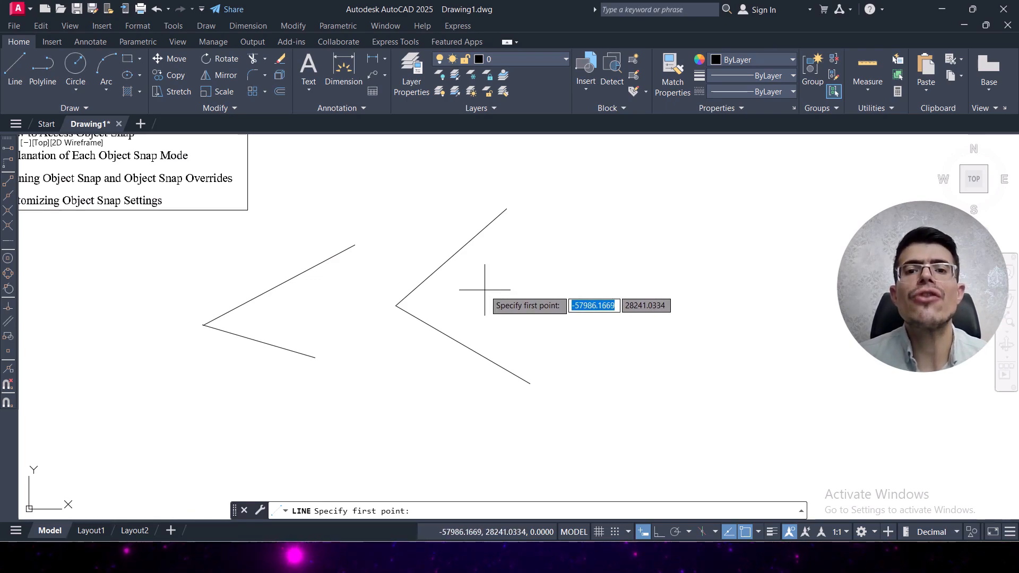
left_click(451, 257)
left_click(568, 326)
key("Return")
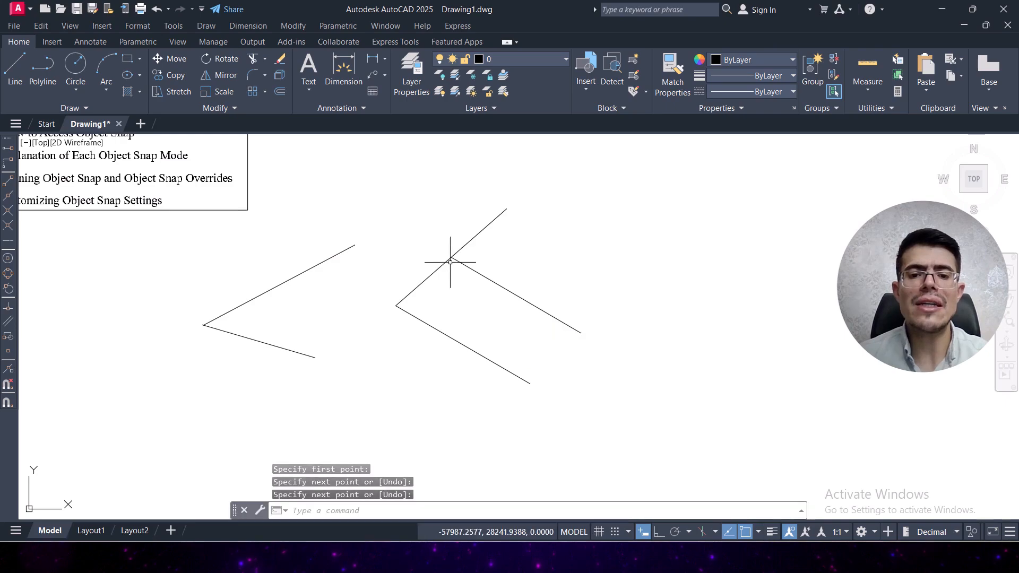
scroll(453, 260, "up", 6)
scroll(464, 260, "down", 6)
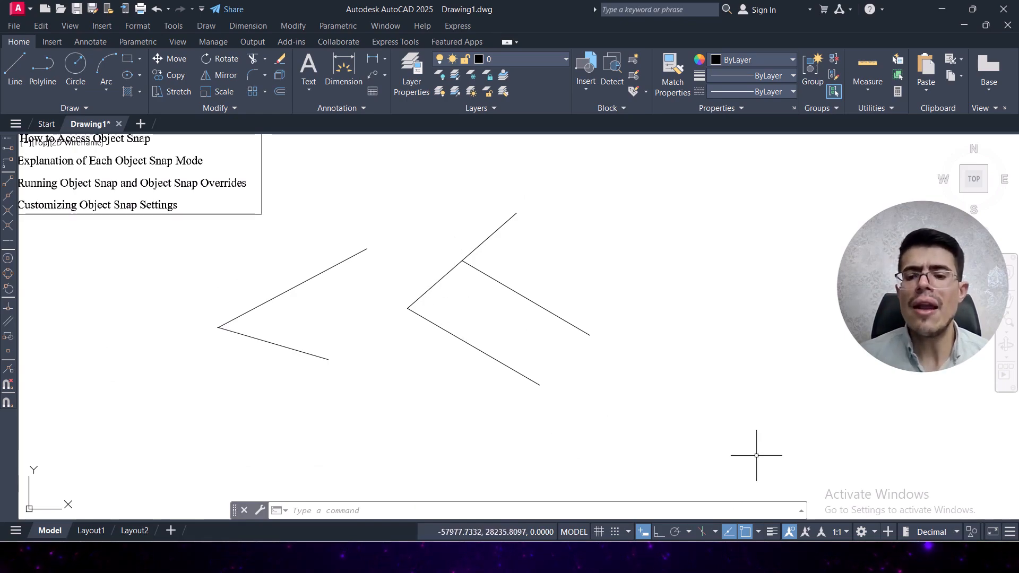
Clear all object snap modes in the drafting settings, try Endpoint and Midpoint, and apply with only Intersection enabled
left_click(759, 533)
left_click(773, 514)
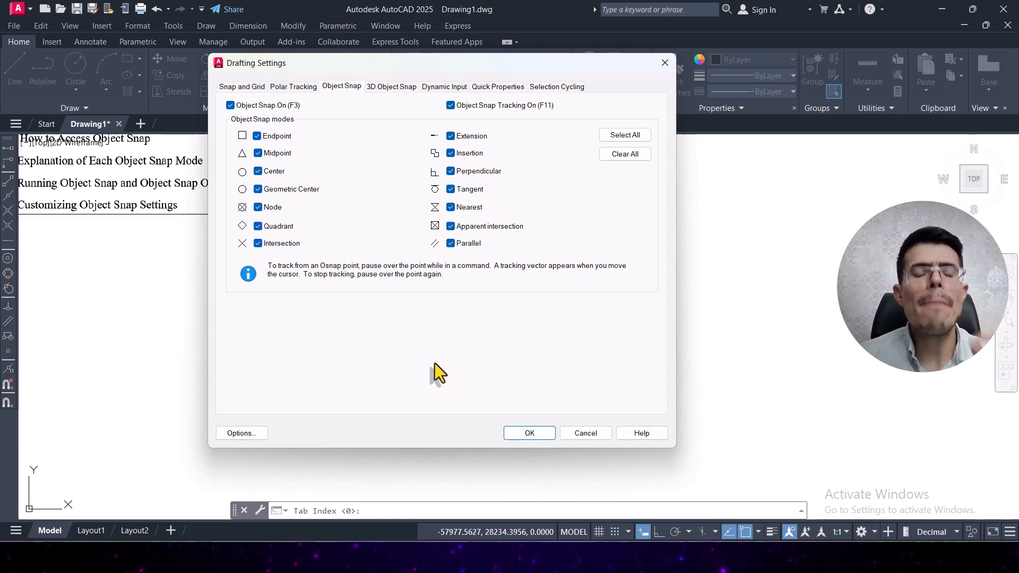
left_click(626, 155)
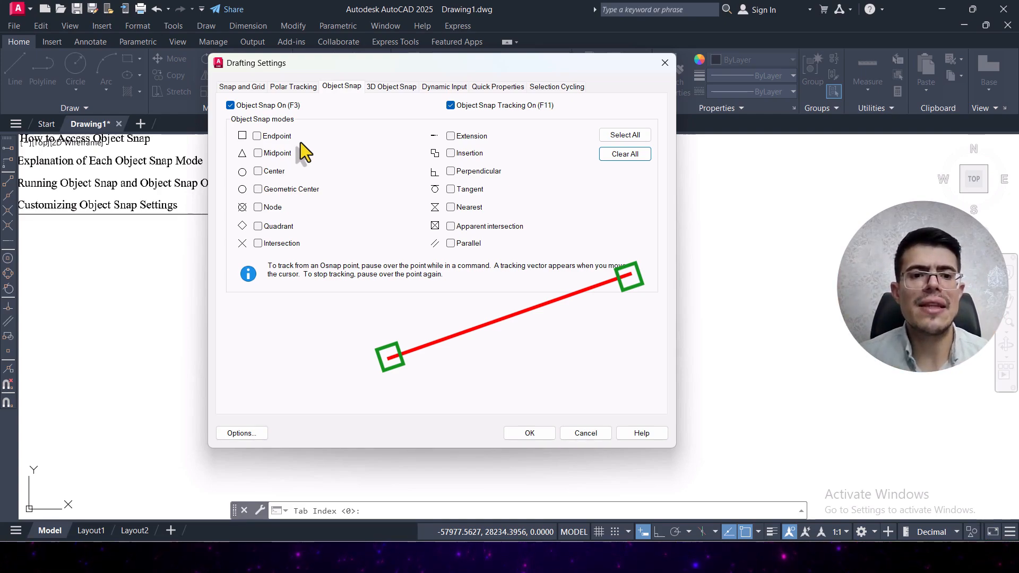
left_click(257, 136)
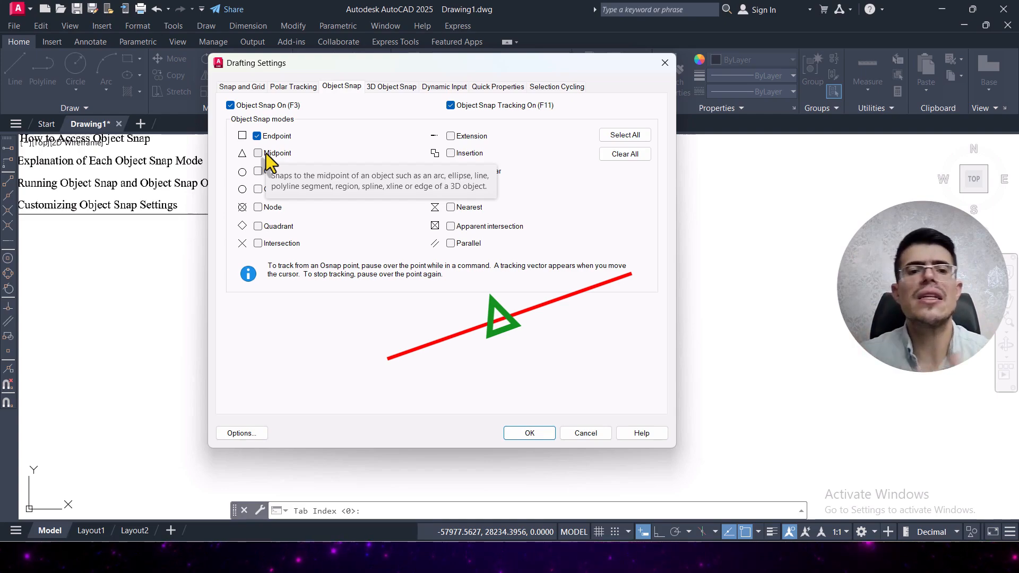
left_click(266, 154)
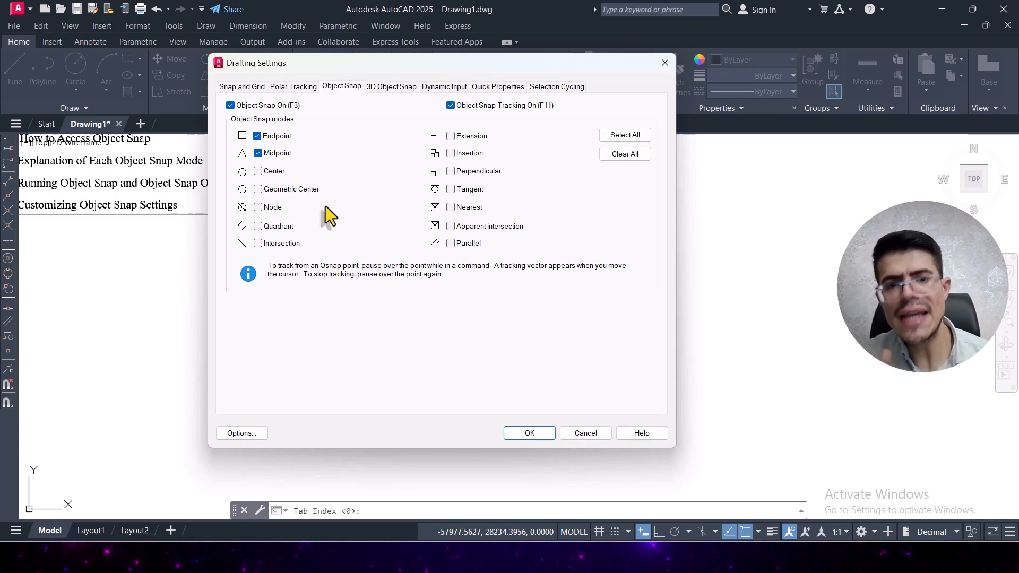
left_click(283, 244)
left_click(275, 155)
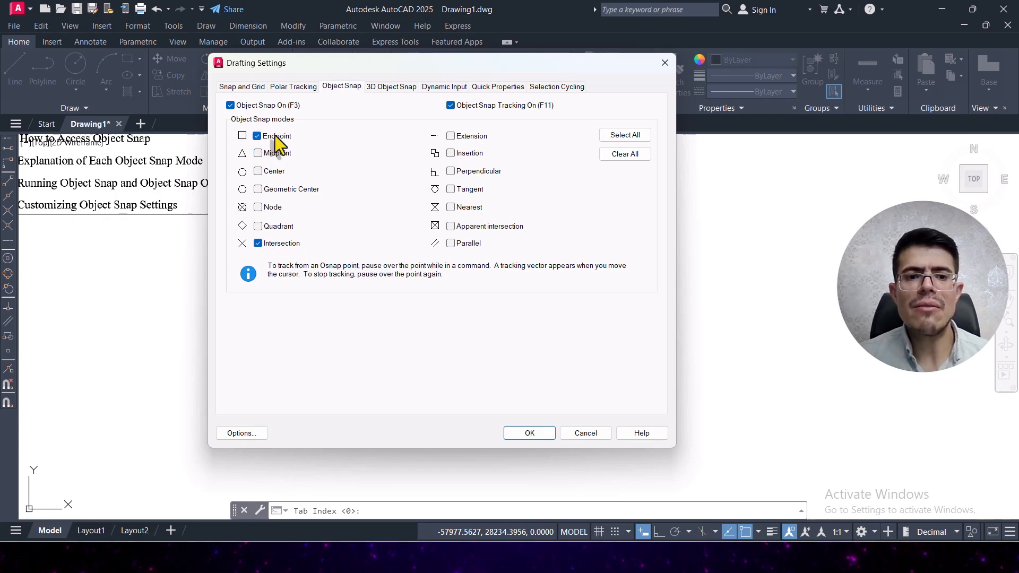
left_click(275, 136)
left_click(530, 434)
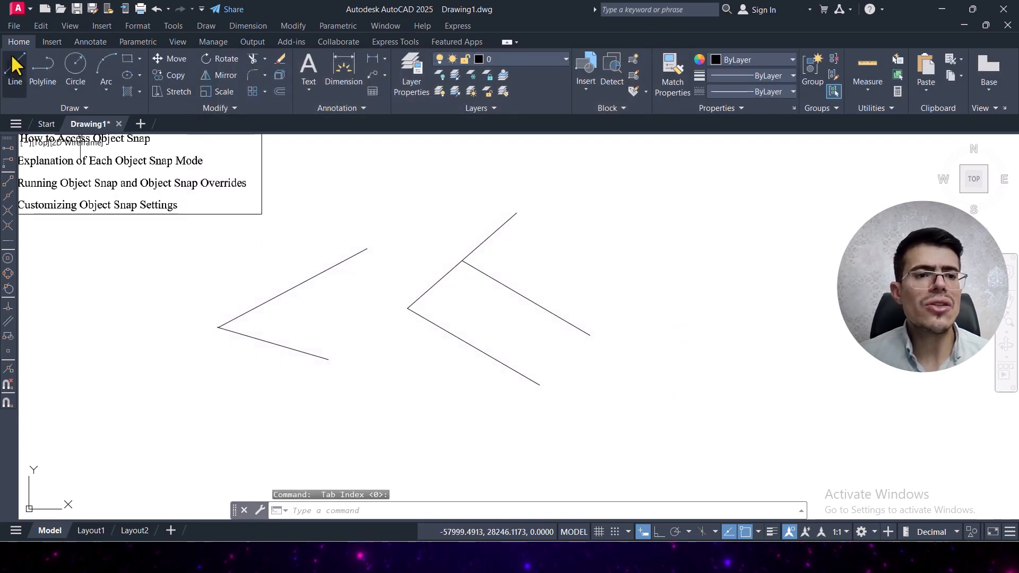
Start a line and examine how the Intersection snap marks the points where the existing lines meet
left_click(15, 68)
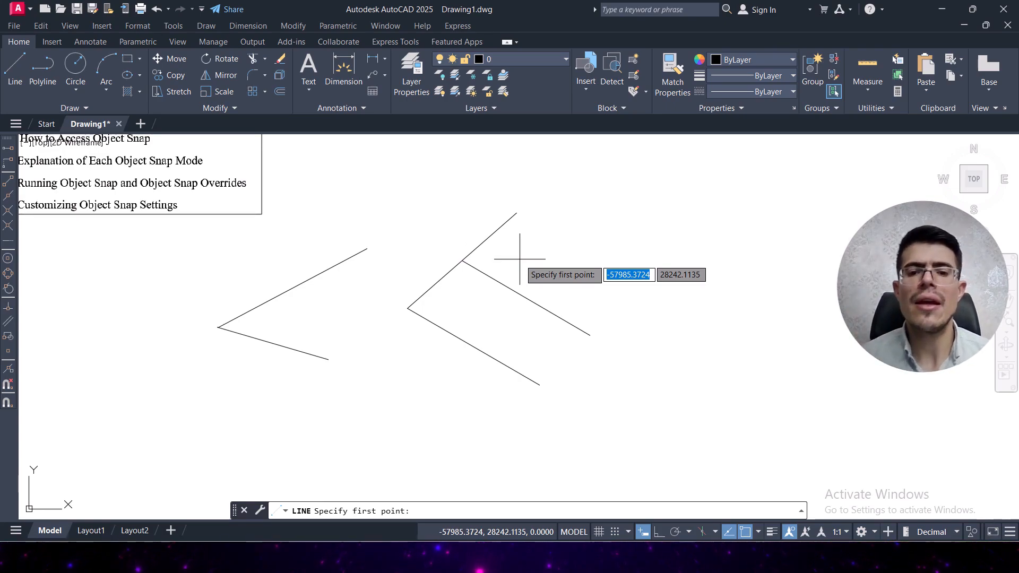
scroll(461, 268, "up", 1)
scroll(461, 270, "up", 1)
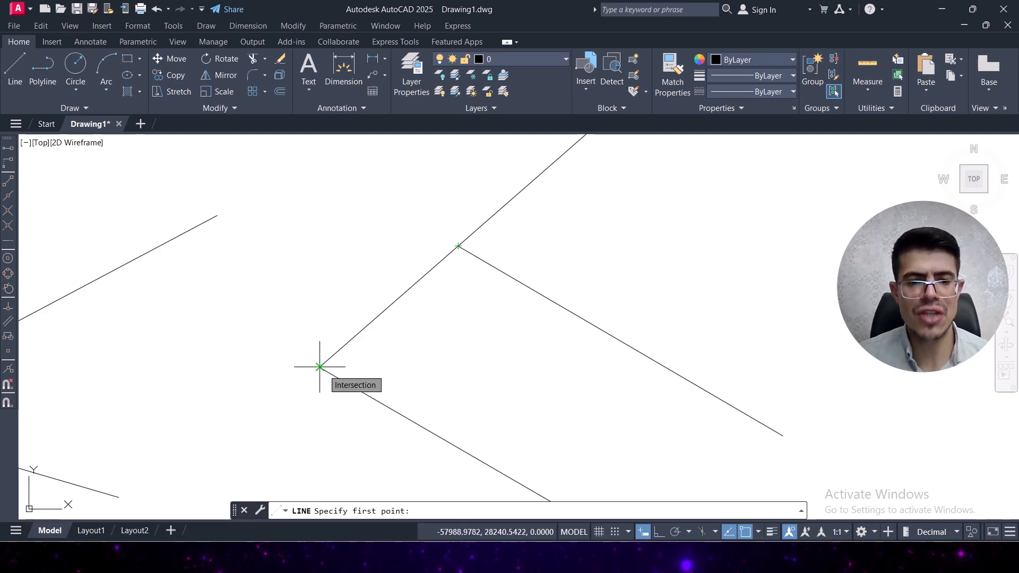
Disable Intersection and make Extension the only active object snap mode in the drafting settings
left_click(757, 531)
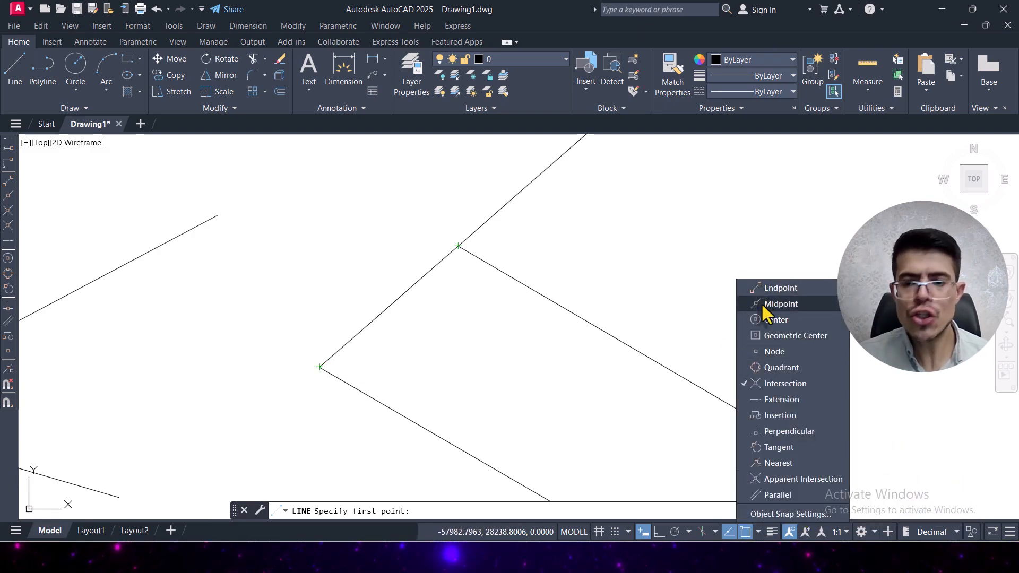
left_click(791, 518)
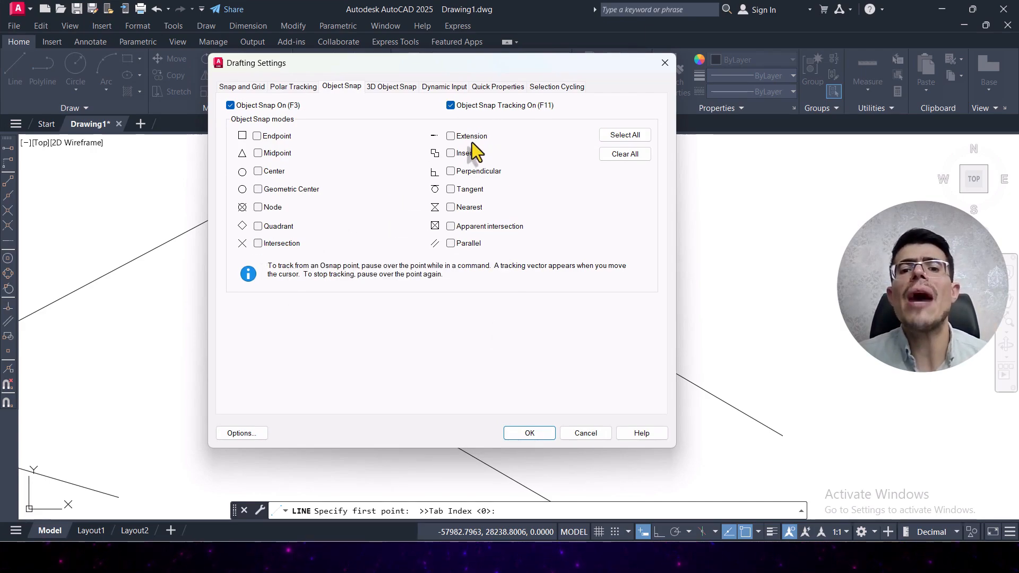
left_click(531, 432)
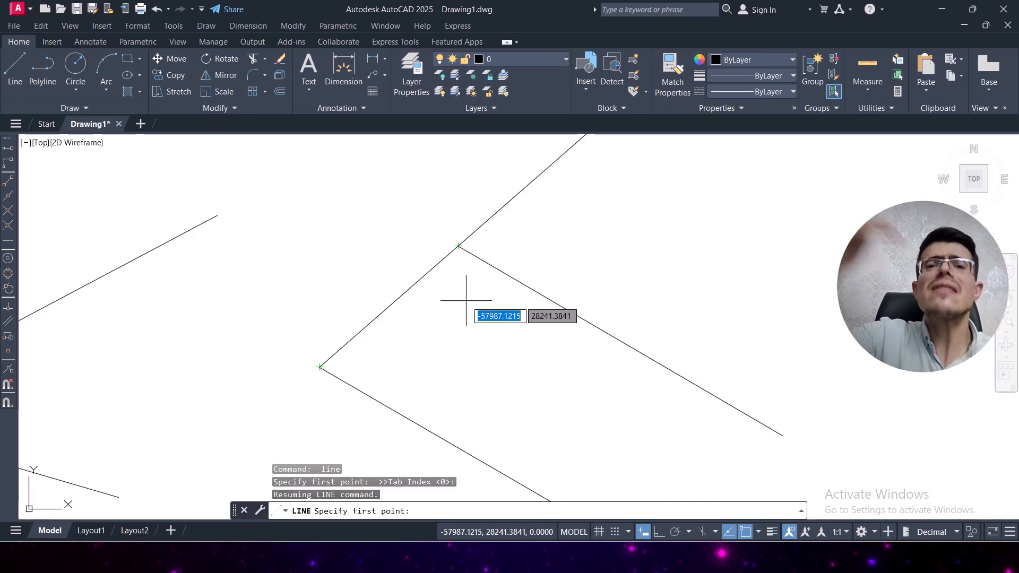
Draw a new rising line that starts on the extension of the existing rising line, beyond its upper endpoint
scroll(531, 254, "down", 3)
mouse_move(580, 227)
middle_mouse_down()
mouse_move(523, 317)
mouse_move(490, 331)
middle_mouse_up()
left_click(18, 72)
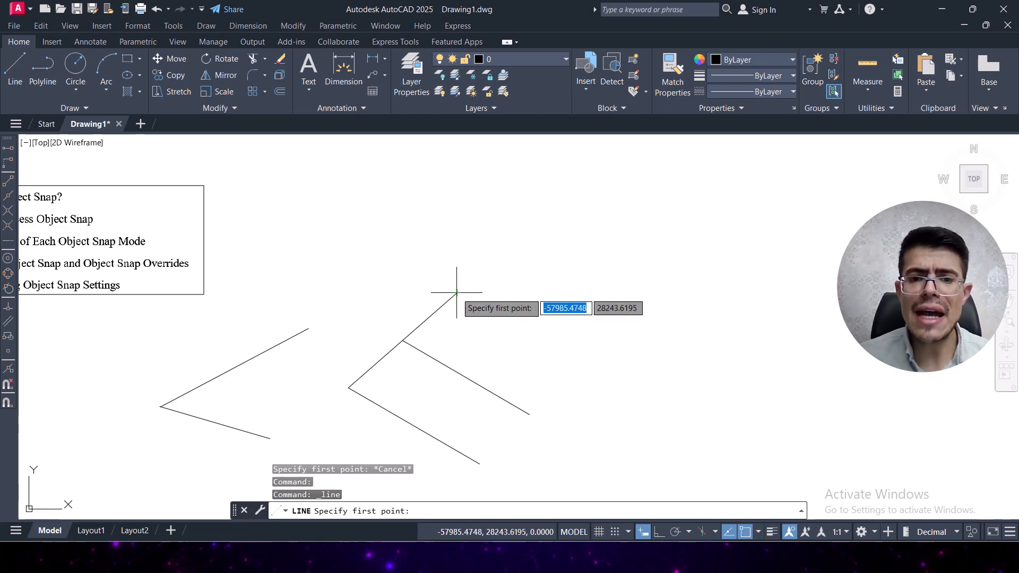
left_click(503, 252)
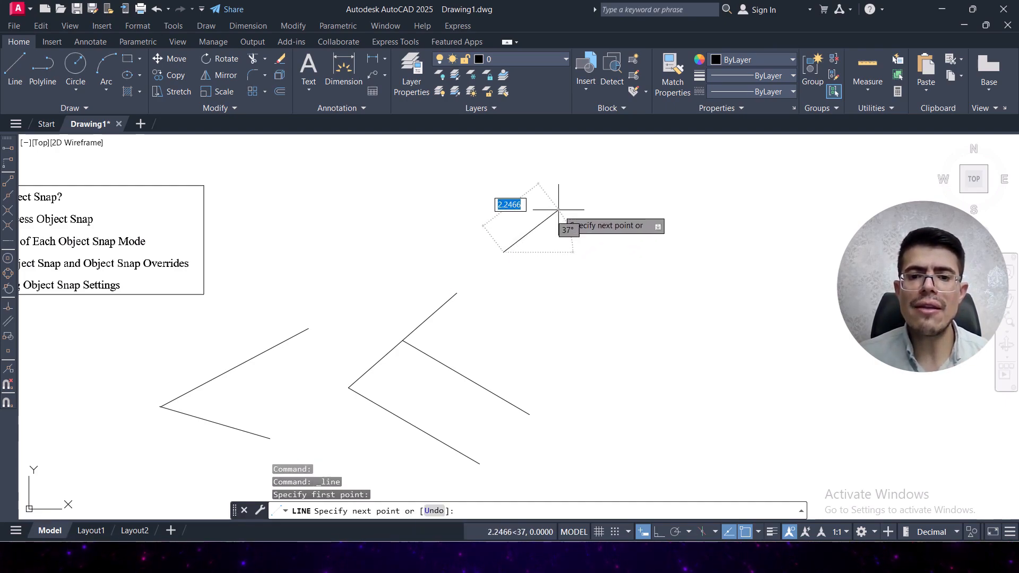
left_click(576, 184)
key("Return")
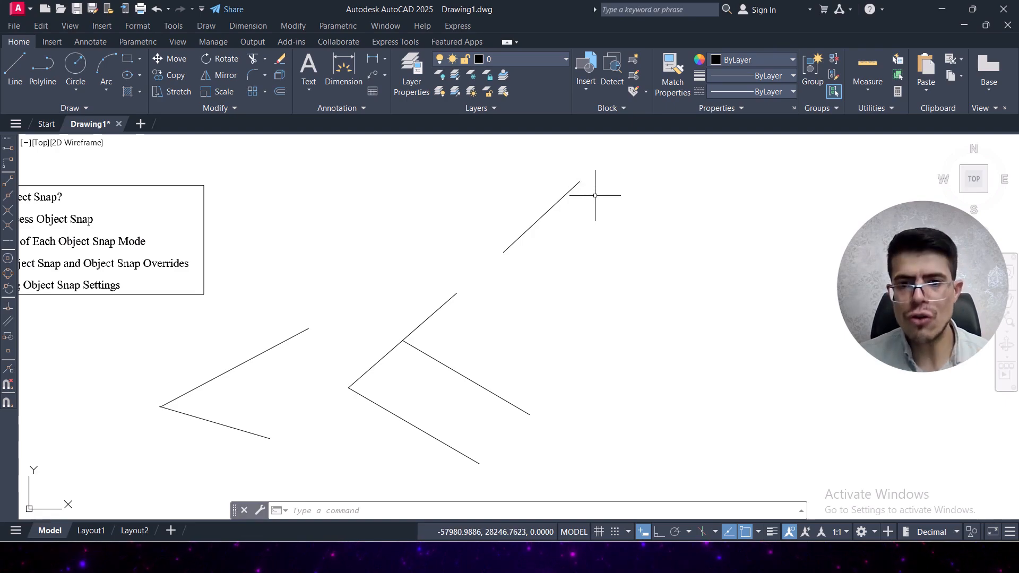
Disable Extension and make Perpendicular the only active object snap mode in the drafting settings
left_click(757, 532)
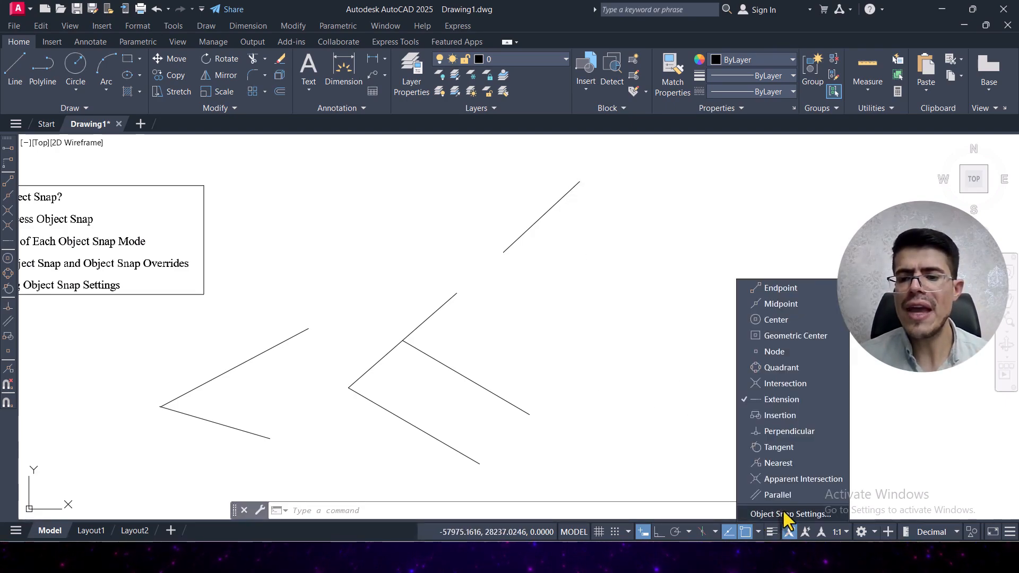
left_click(784, 514)
left_click(463, 137)
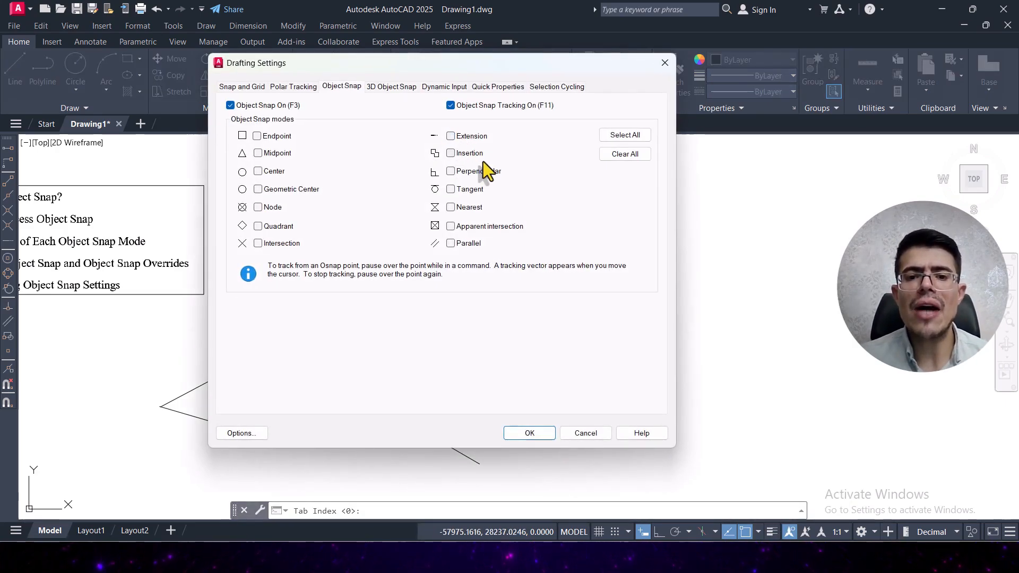
left_click(453, 172)
left_click(529, 433)
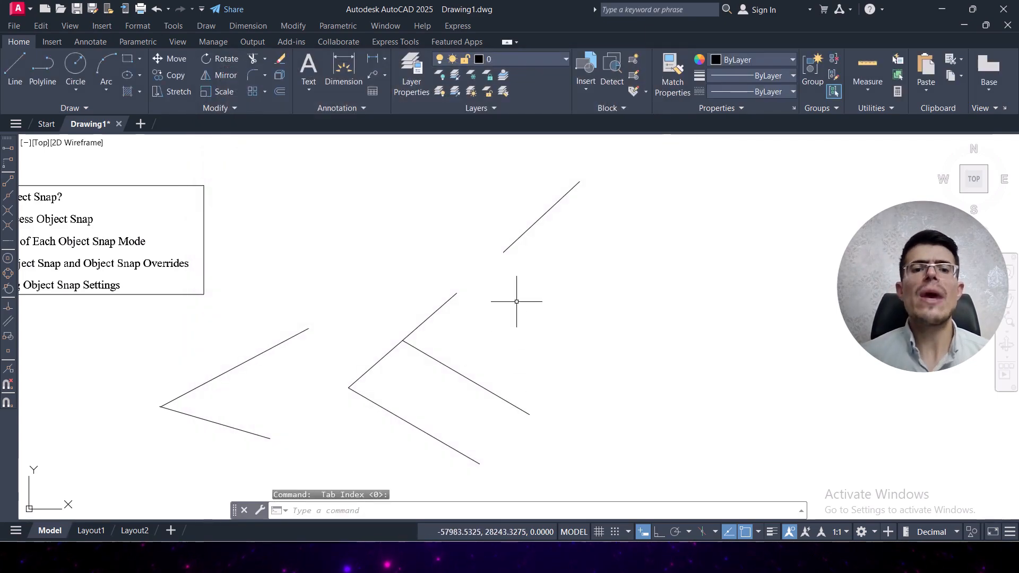
Turn Ortho mode on and draw a horizontal line in the empty area right of the existing lines
left_click(15, 70)
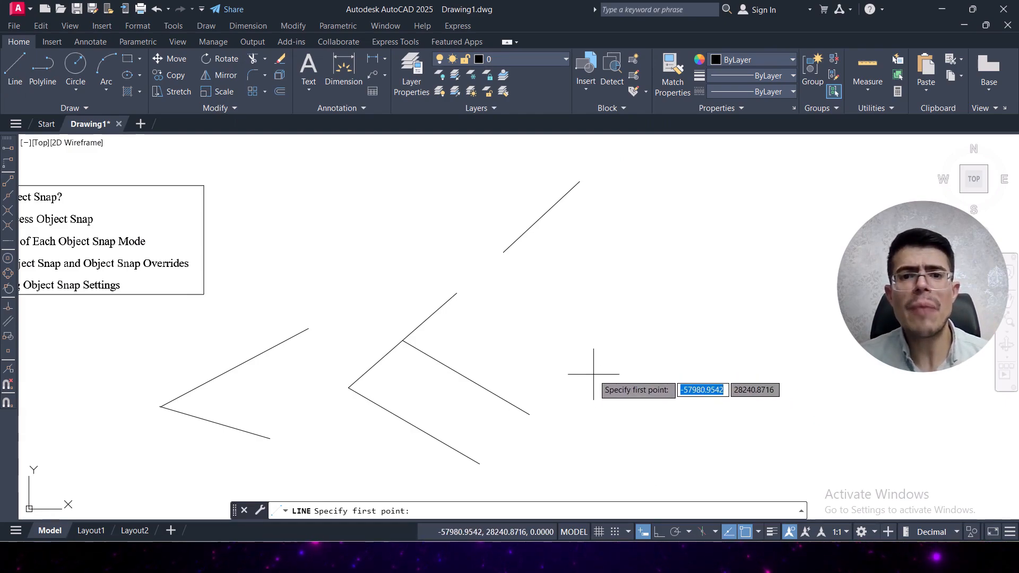
left_click(657, 533)
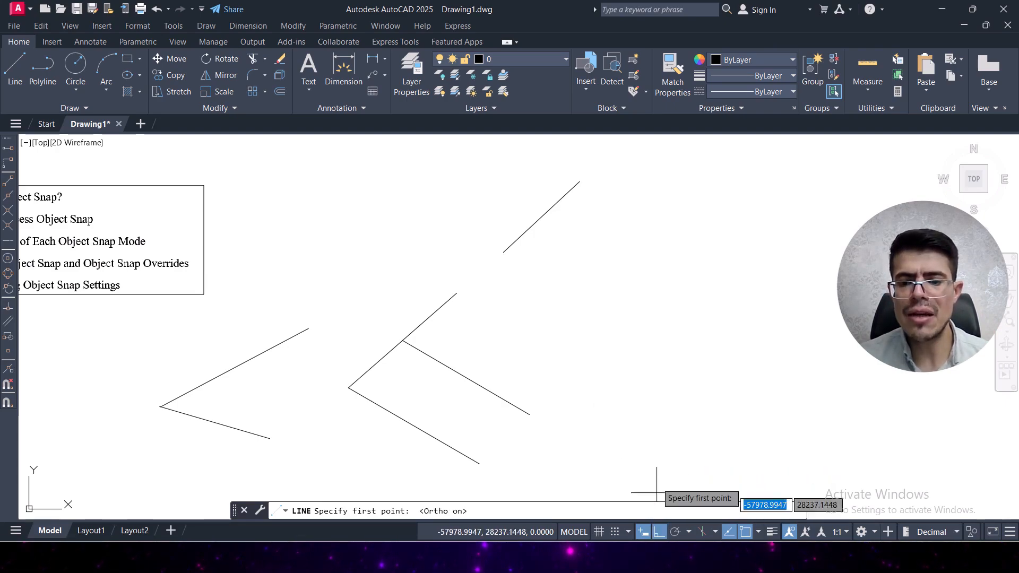
left_click(591, 323)
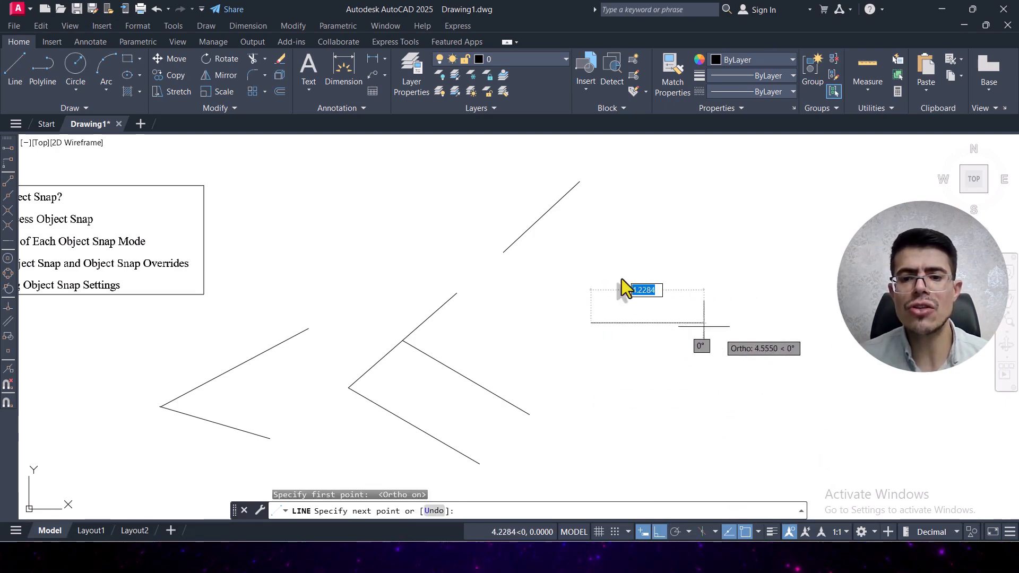
left_click(794, 323)
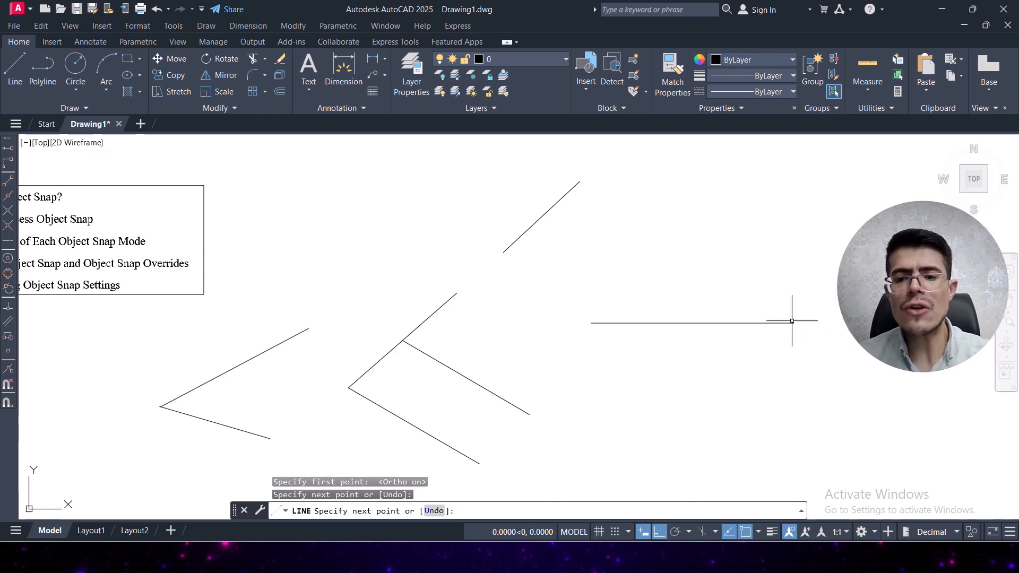
key("Return")
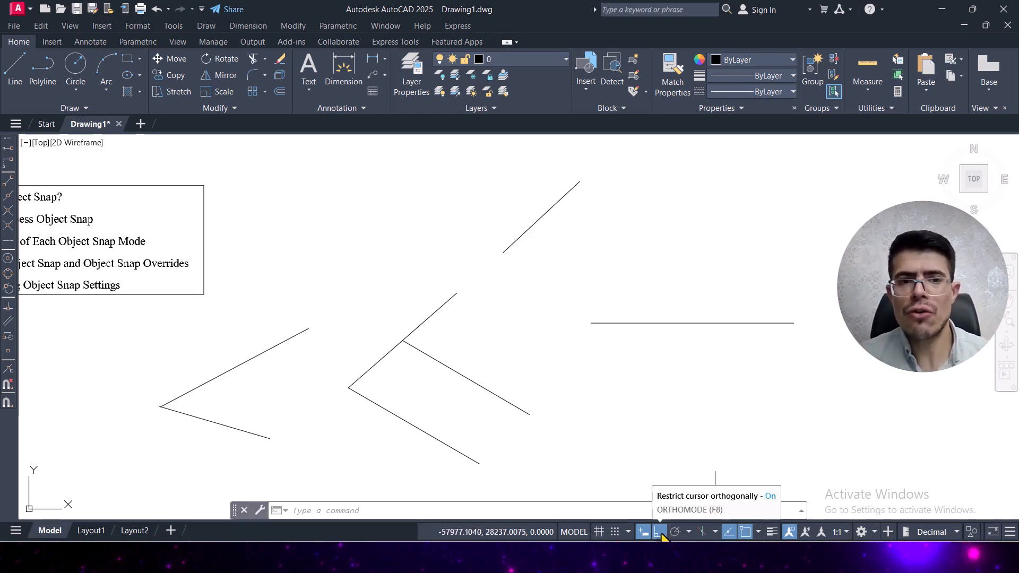
Turn Ortho mode off and draw a vertical line rising from the horizontal line using the Perpendicular snap
left_click(16, 74)
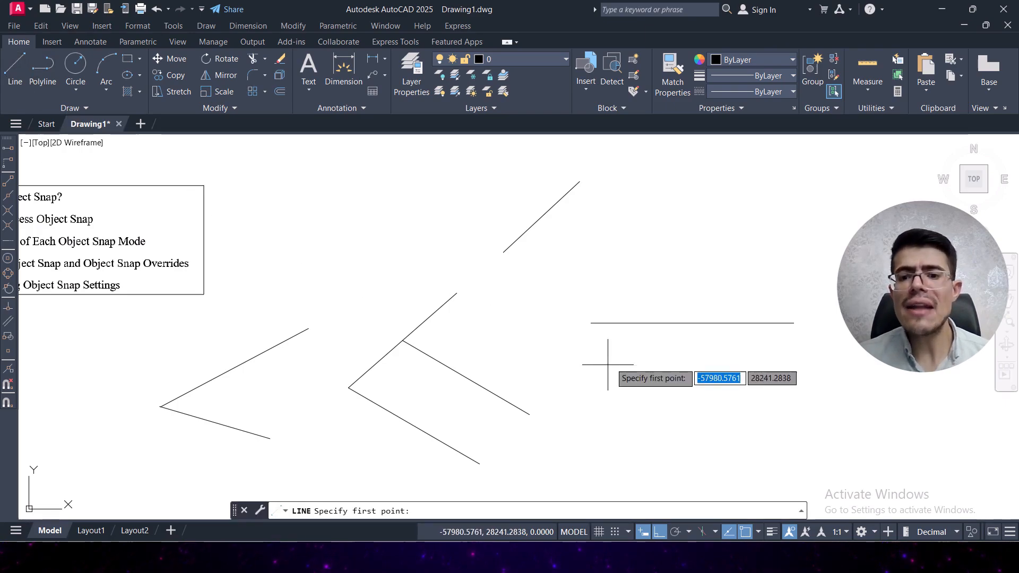
left_click(659, 530)
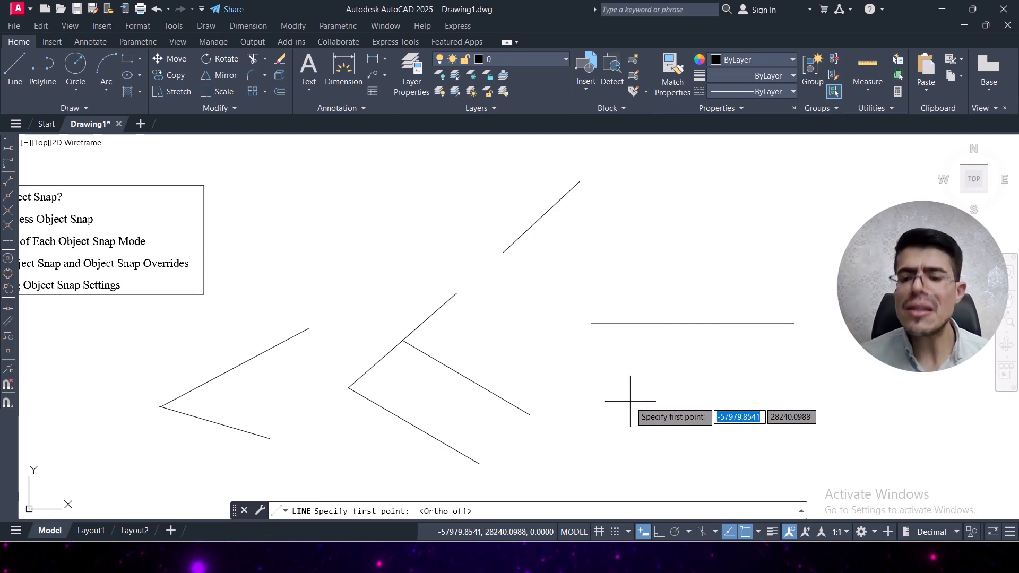
left_click(759, 532)
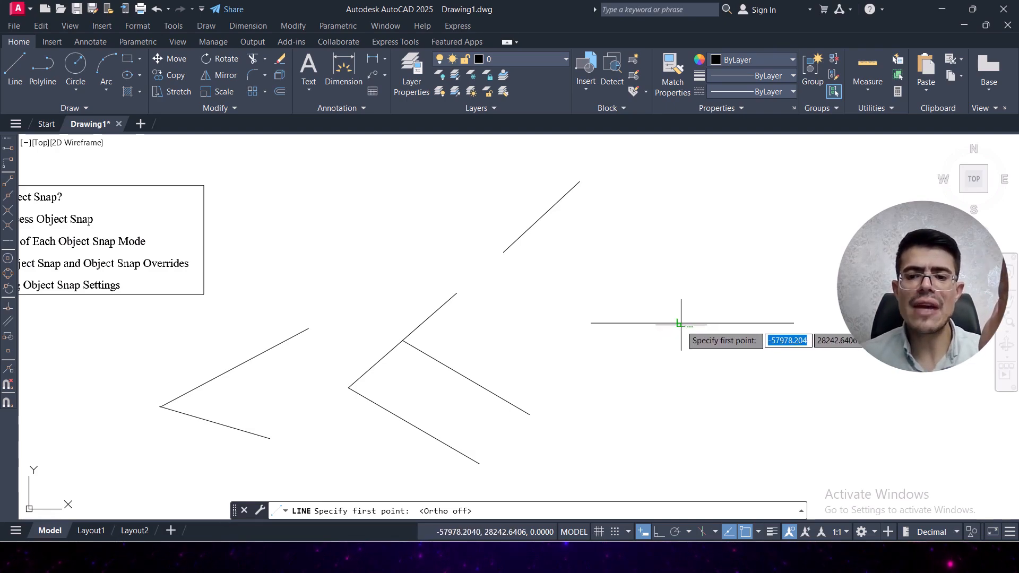
scroll(681, 323, "up", 4)
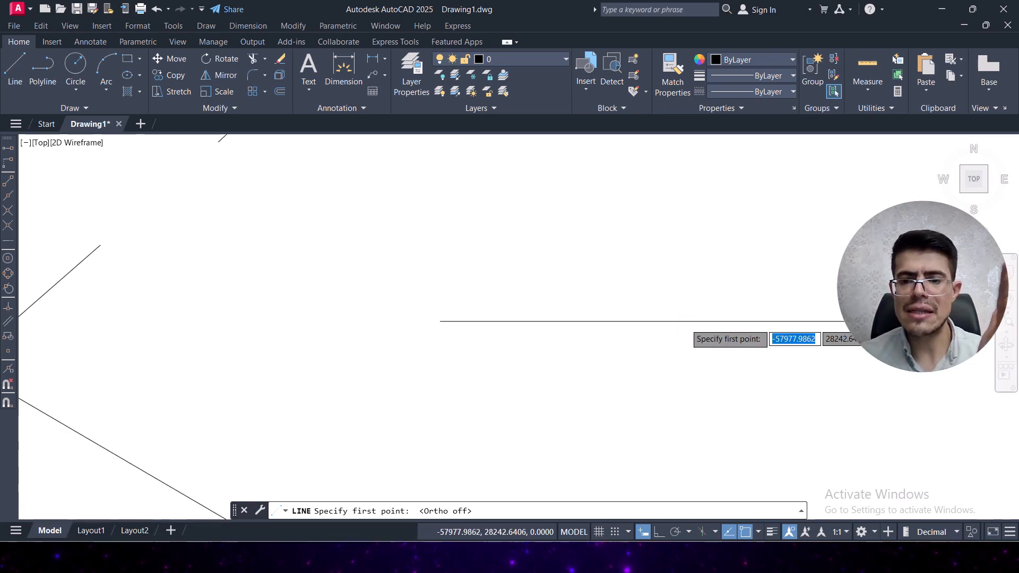
scroll(684, 322, "up", 1)
scroll(684, 323, "down", 2)
scroll(684, 323, "up", 1)
scroll(685, 322, "down", 1)
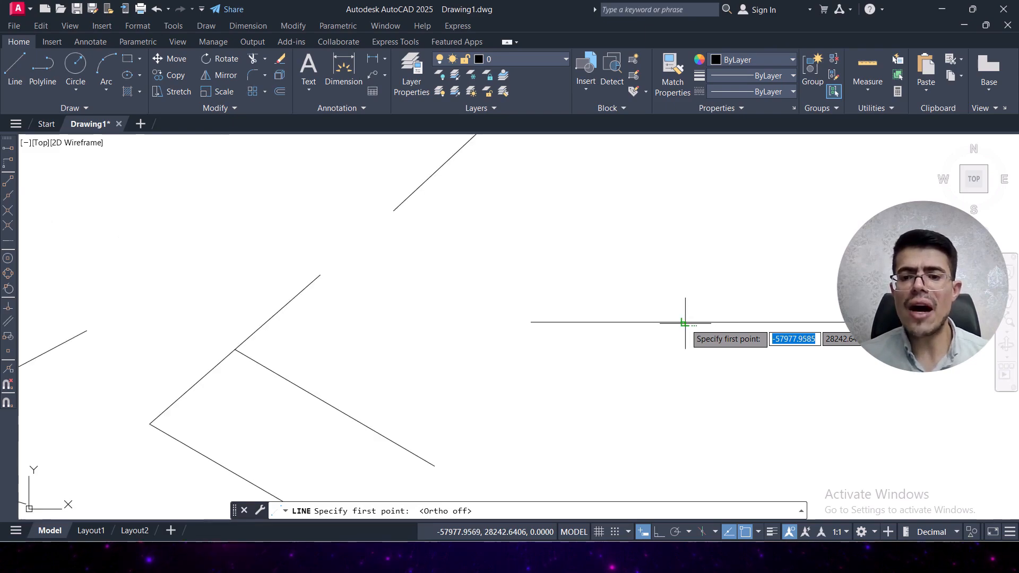
left_click(687, 323)
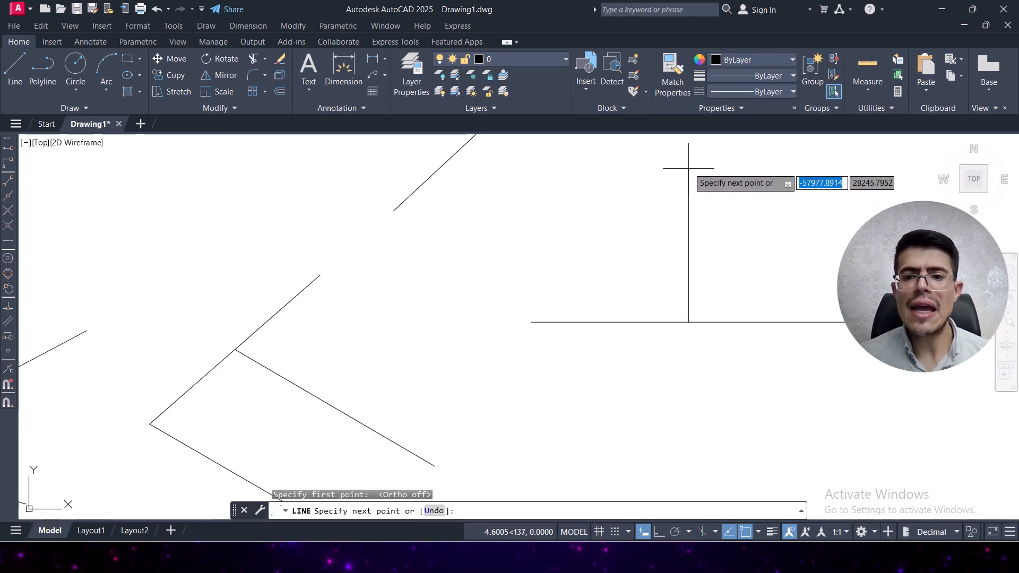
middle_click_drag(688, 168, 638, 267)
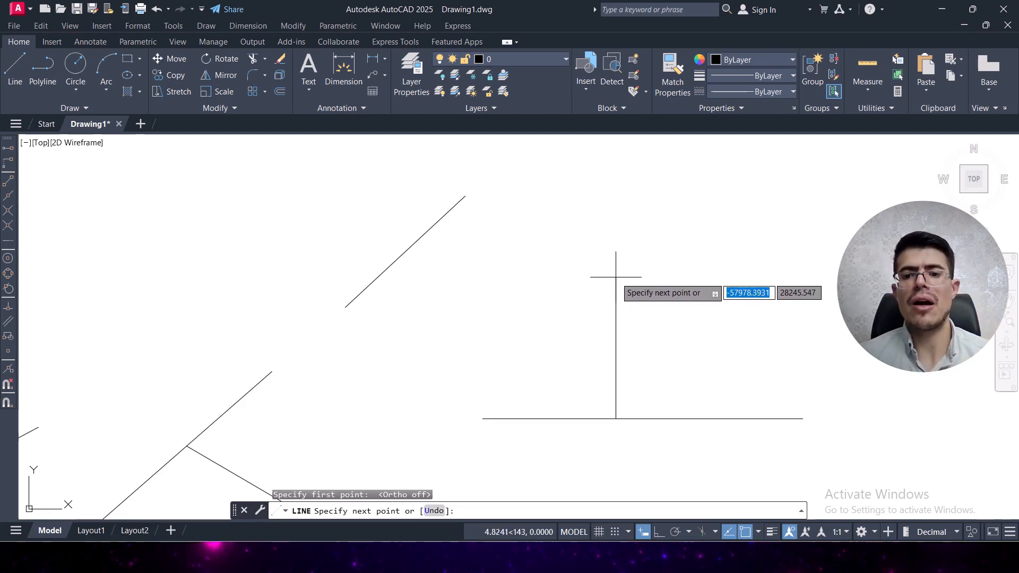
left_click(635, 230)
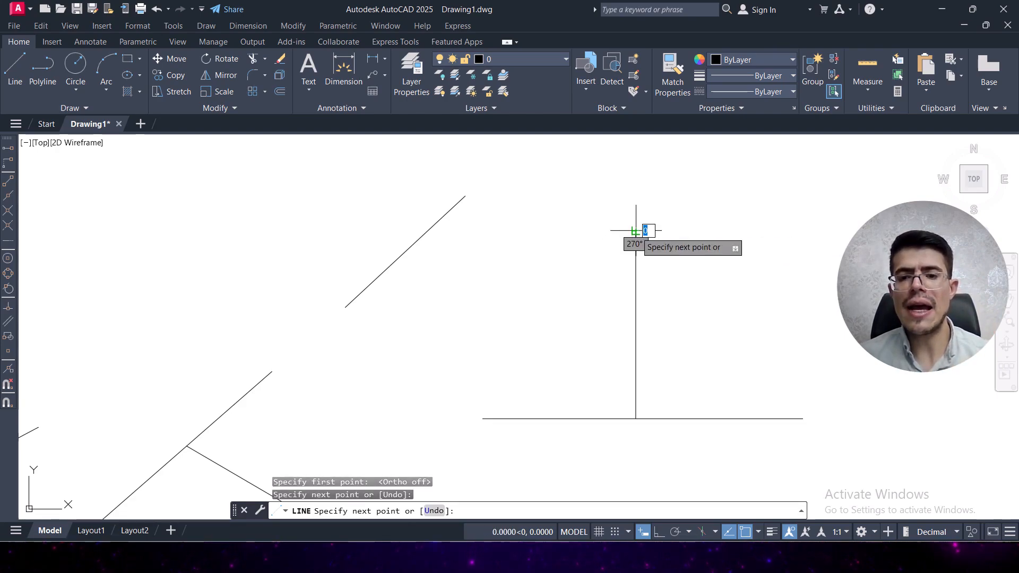
key("Return")
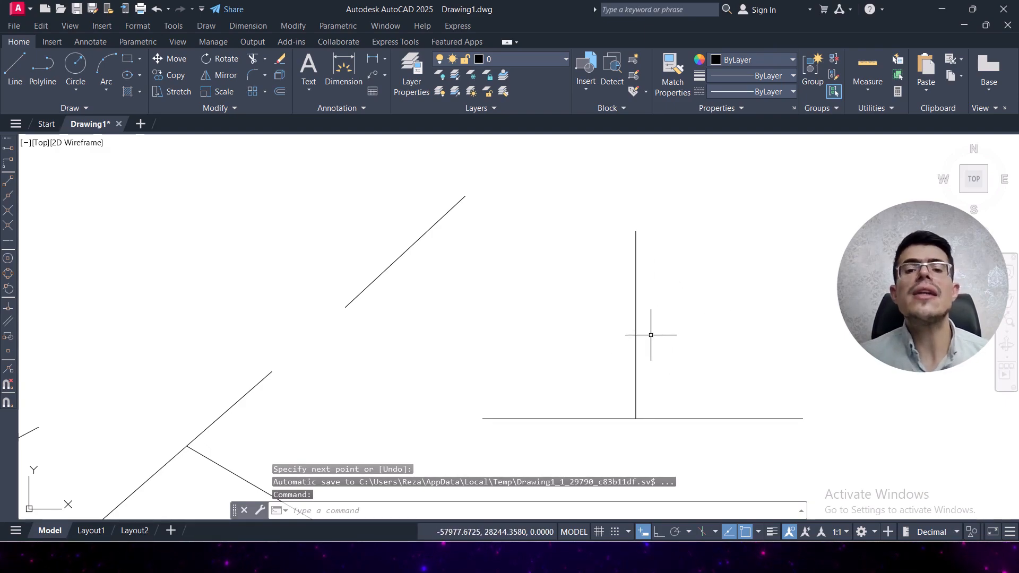
Disable Perpendicular and make Parallel the only active object snap mode in the drafting settings
scroll(645, 334, "down", 4)
mouse_move(642, 335)
middle_mouse_down()
mouse_move(619, 333)
mouse_move(608, 319)
middle_mouse_up()
scroll(607, 315, "up", 4)
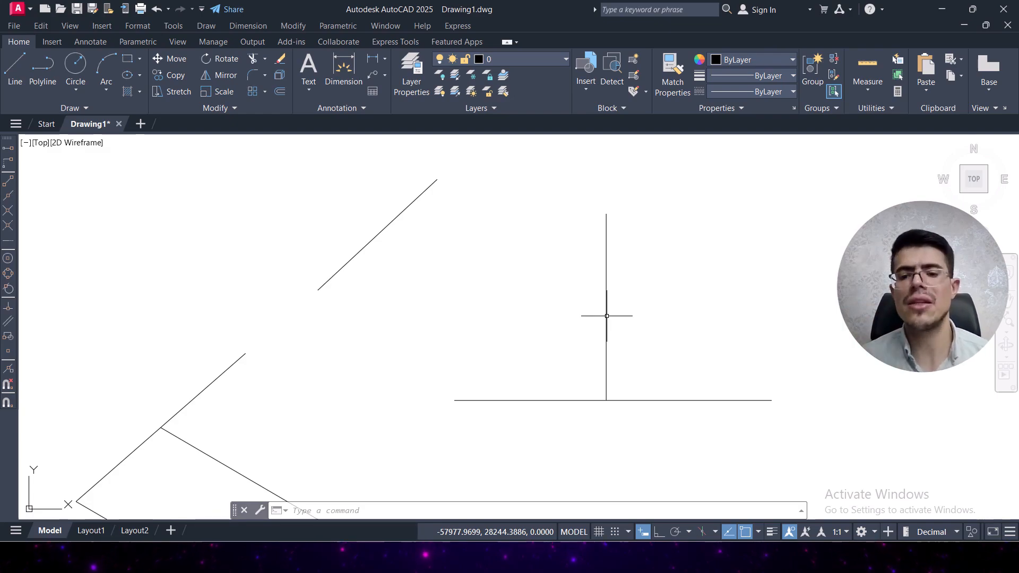
left_click(757, 532)
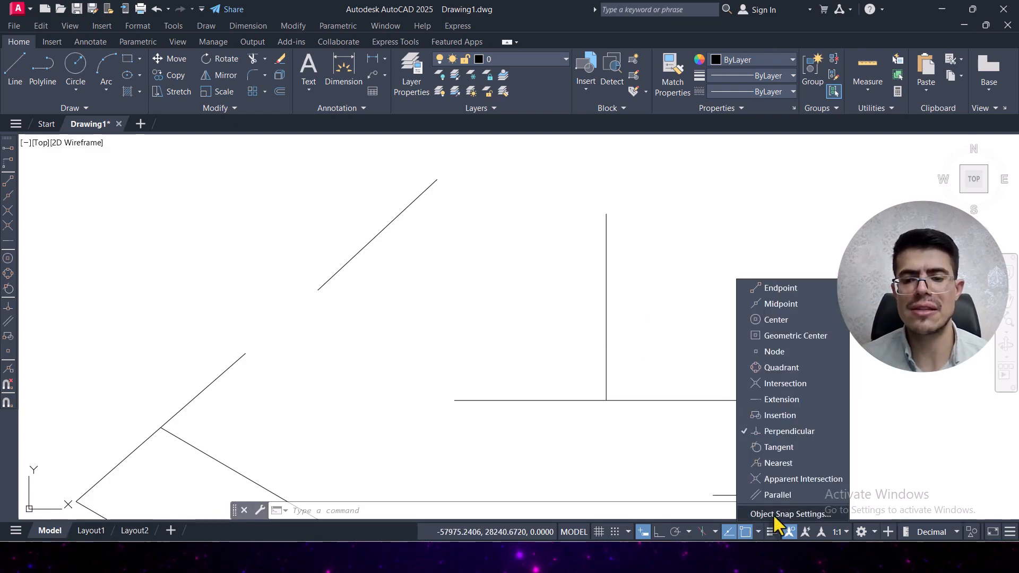
left_click(776, 514)
left_click(475, 172)
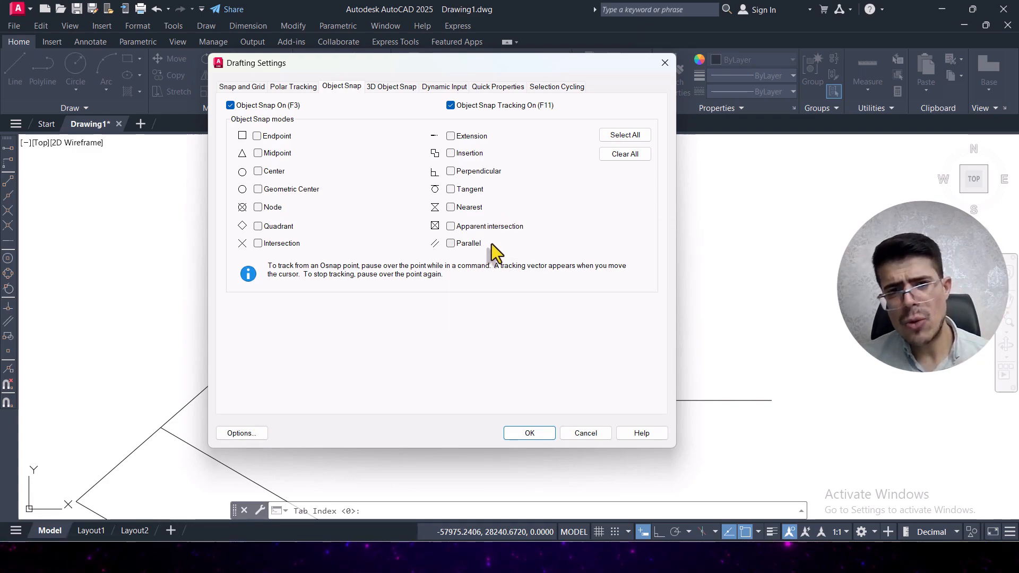
left_click(461, 242)
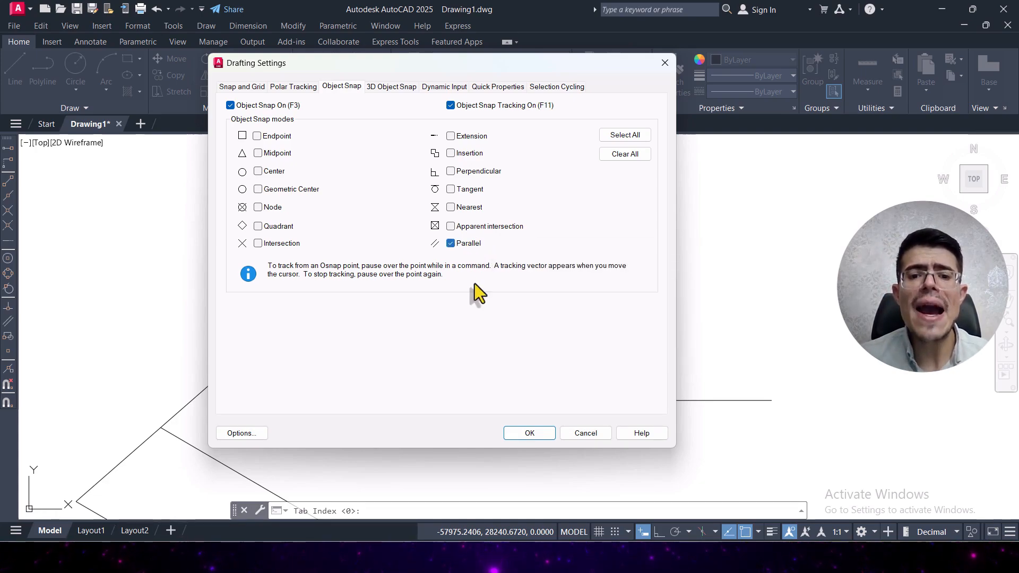
left_click(530, 433)
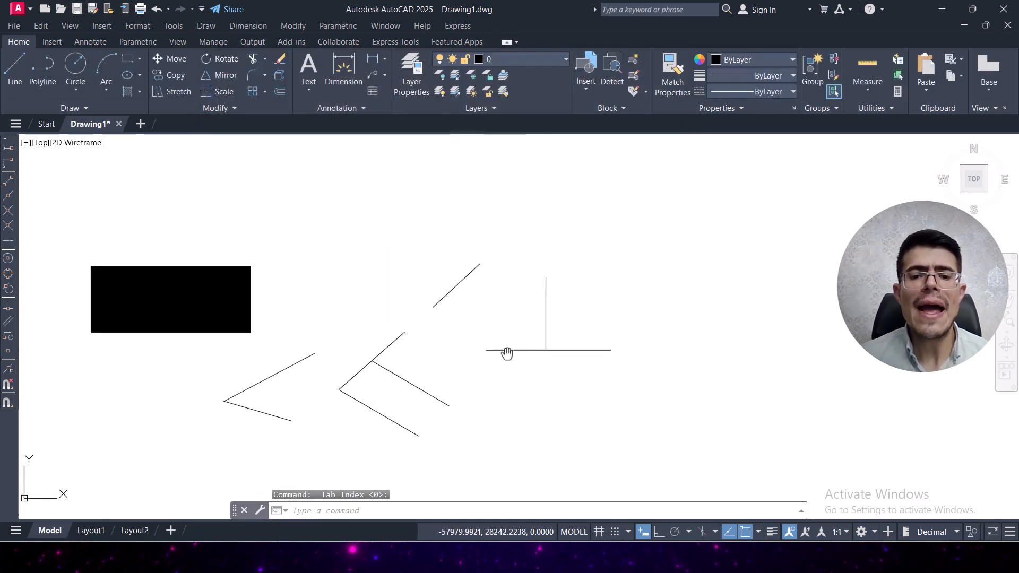
scroll(504, 348, "up", 3)
mouse_move(502, 342)
middle_mouse_down()
mouse_move(501, 330)
mouse_move(440, 297)
middle_mouse_up()
scroll(436, 318, "down", 2)
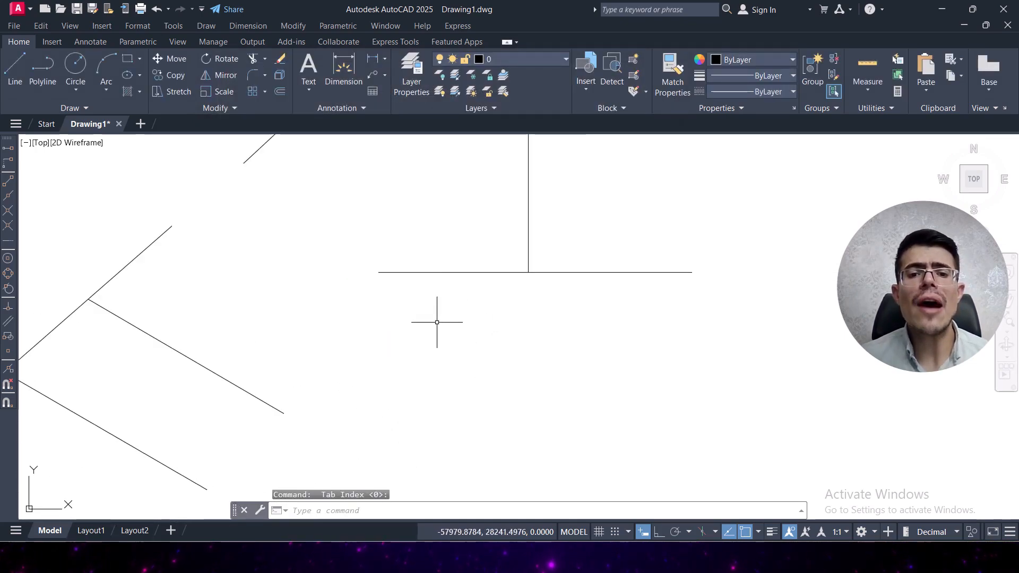
left_click(452, 273)
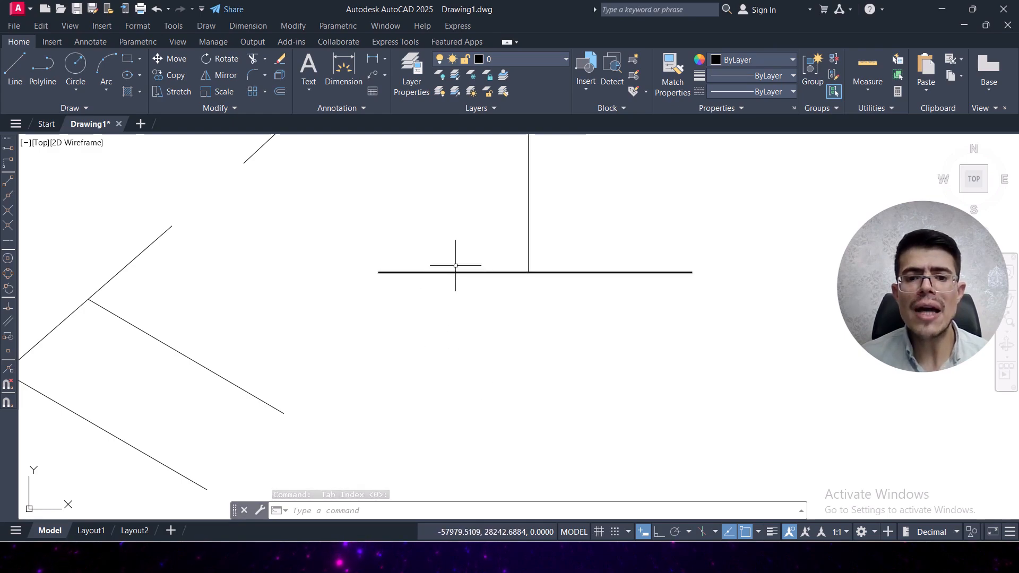
left_click(433, 321)
key("Escape")
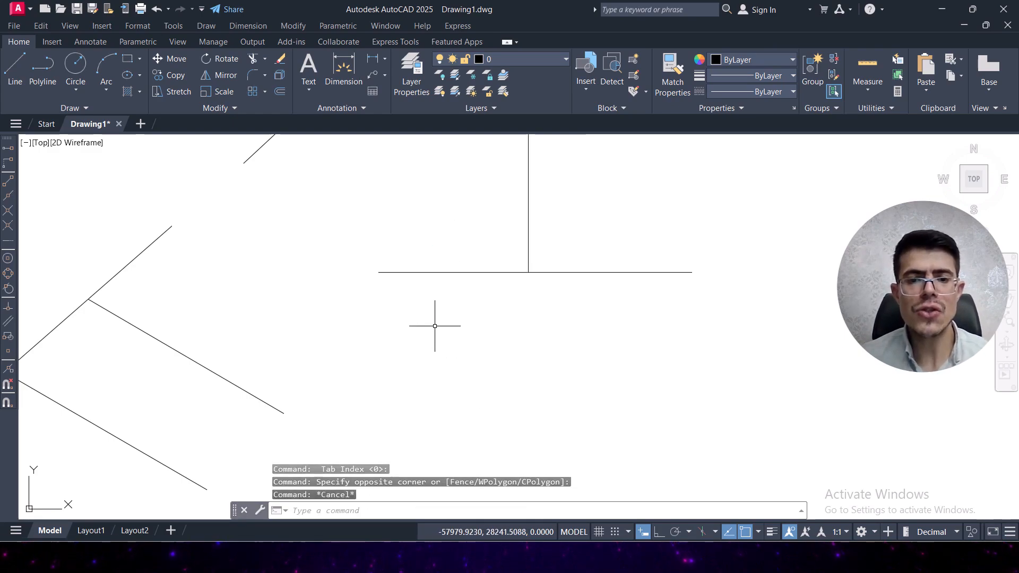
left_click(16, 71)
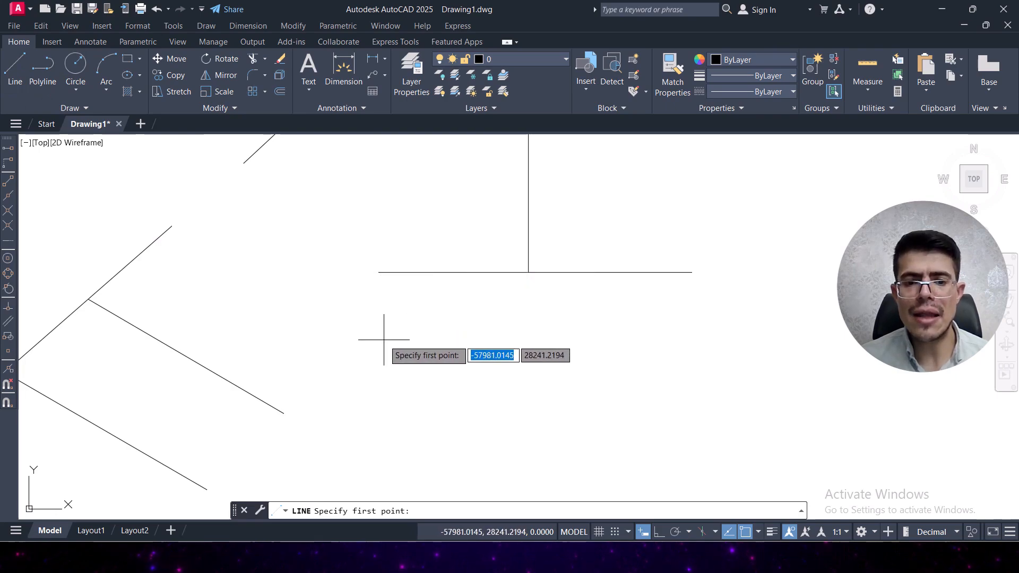
left_click(378, 334)
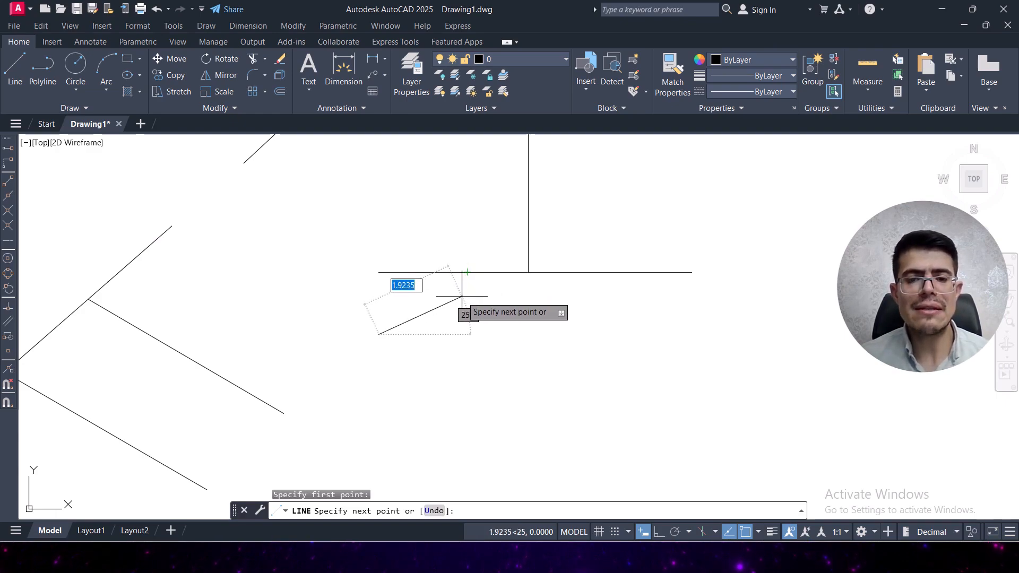
key("Escape")
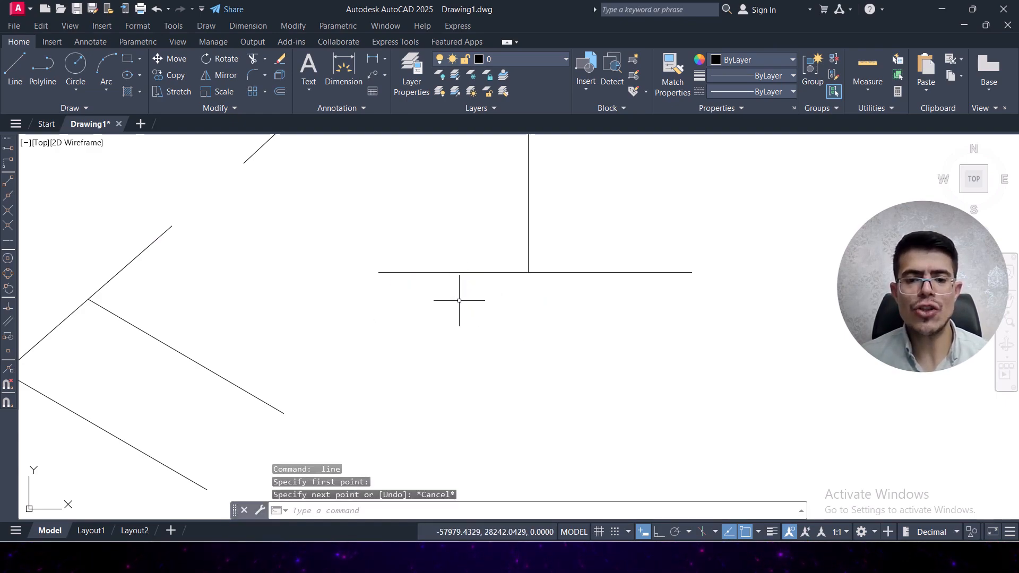
Draw a line below the horizontal line, parallel to it, using the Parallel snap
type("l")
key("Return")
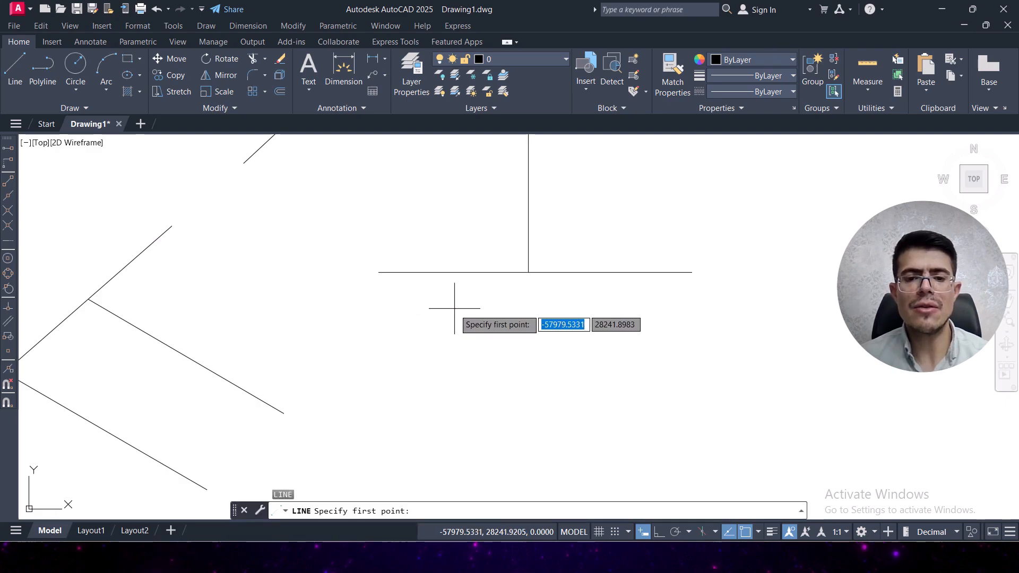
left_click(386, 336)
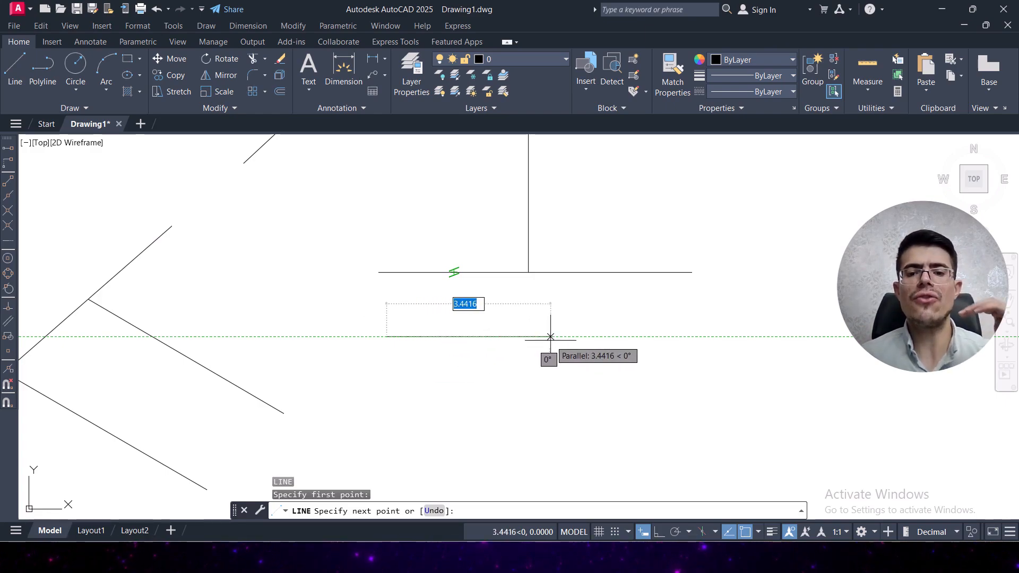
left_click(629, 336)
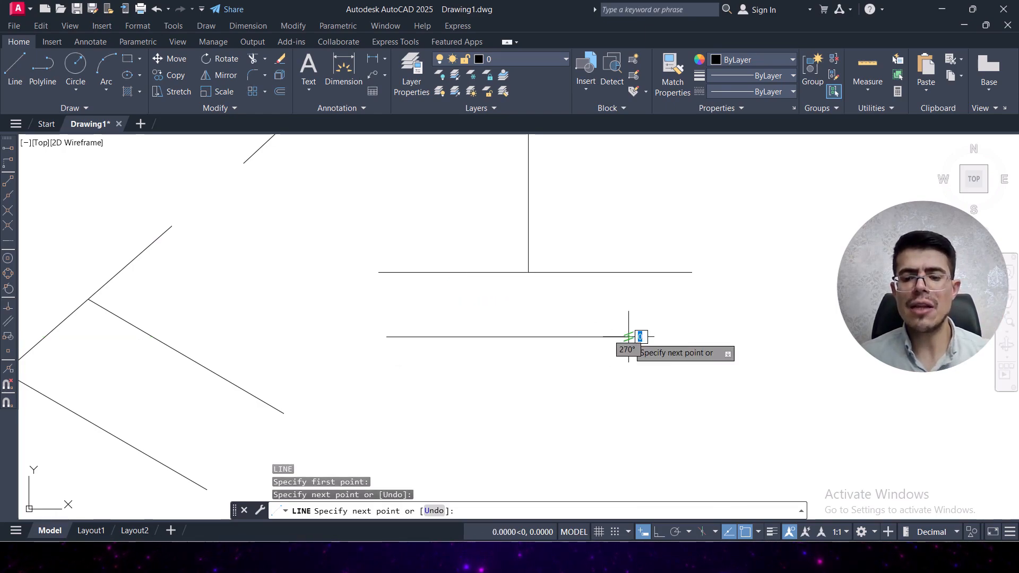
key("Return")
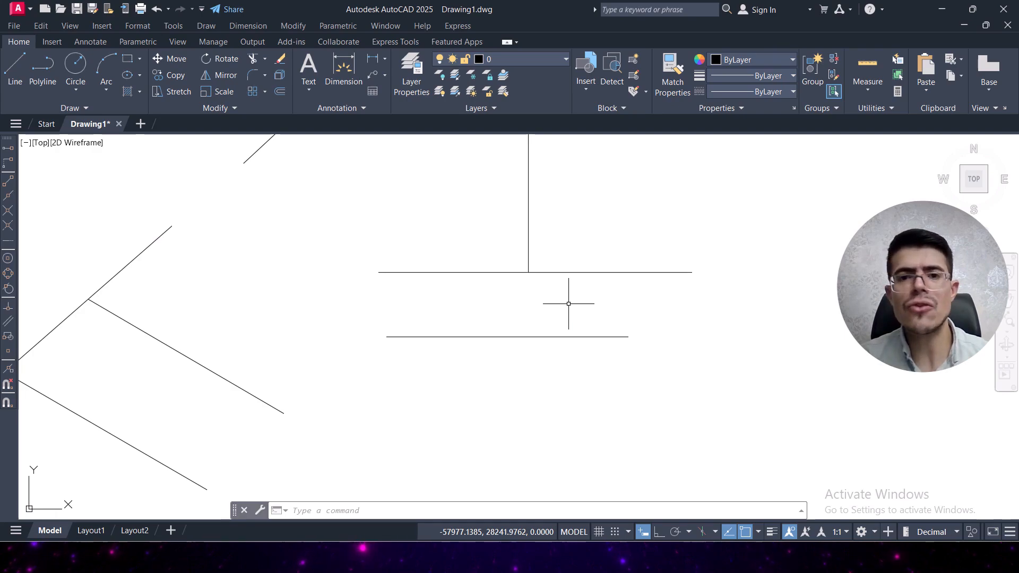
Enable the Midpoint, Parallel and Intersection object snap modes in addition to Endpoint and Extension
scroll(511, 291, "down", 2)
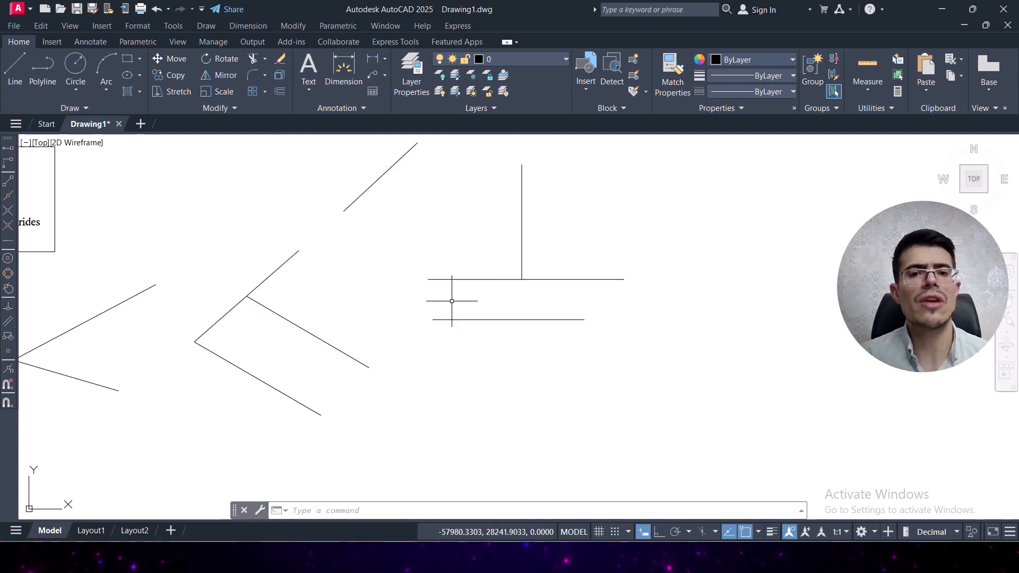
scroll(452, 301, "down", 2)
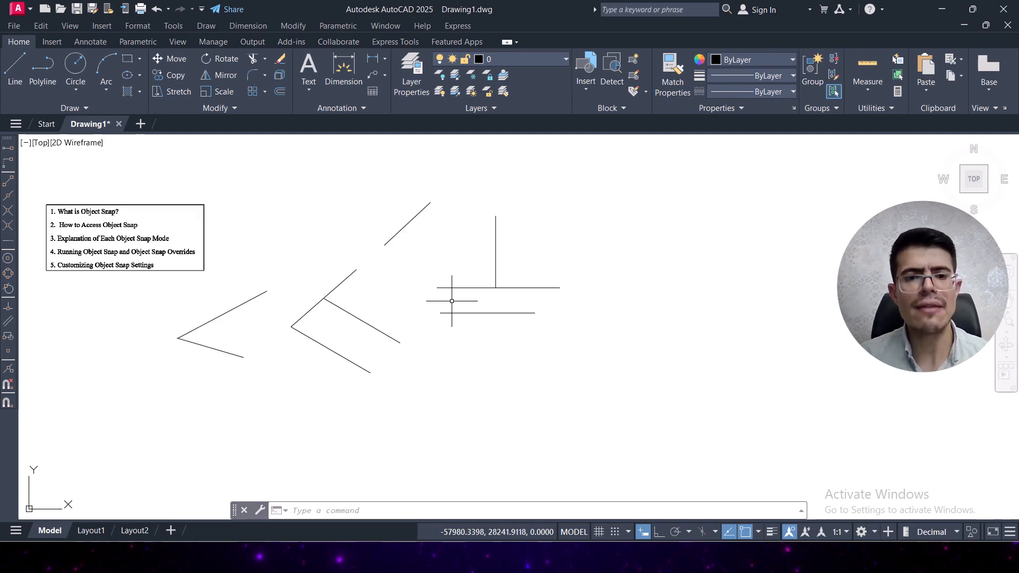
scroll(101, 231, "up", 2)
mouse_move(100, 231)
middle_mouse_down()
mouse_move(133, 274)
mouse_move(187, 303)
middle_mouse_up()
scroll(187, 302, "up", 2)
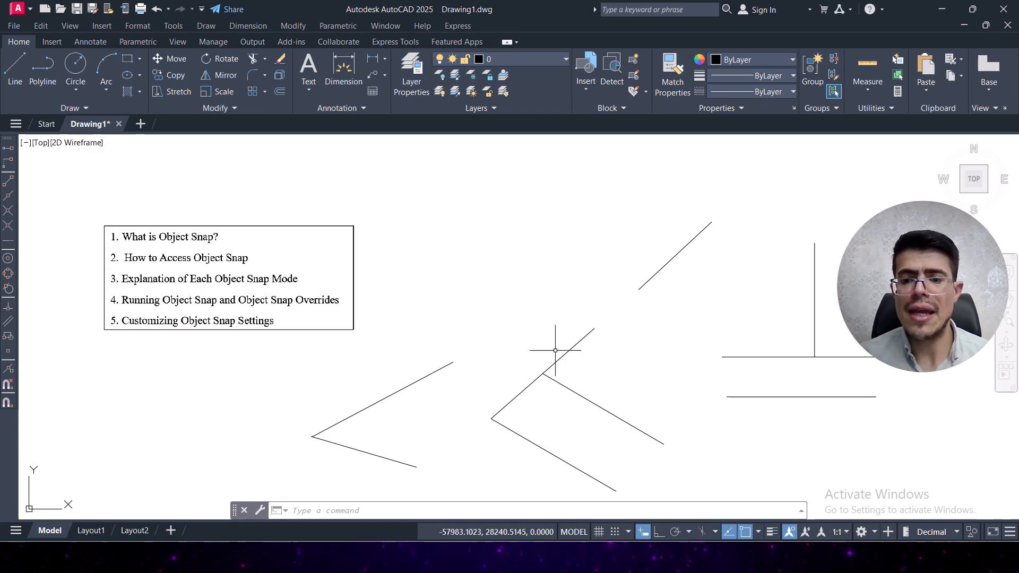
left_click(757, 532)
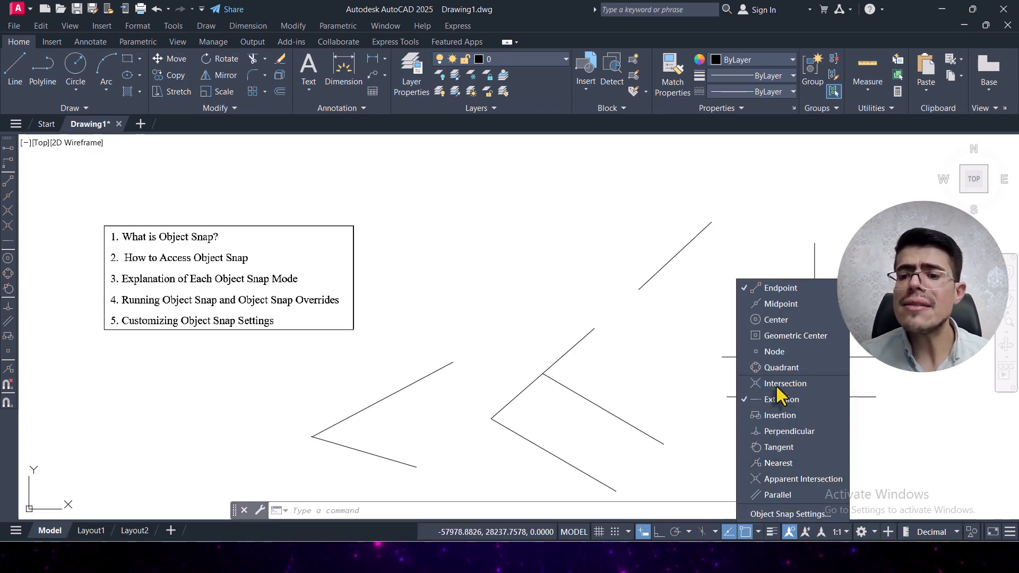
left_click(771, 307)
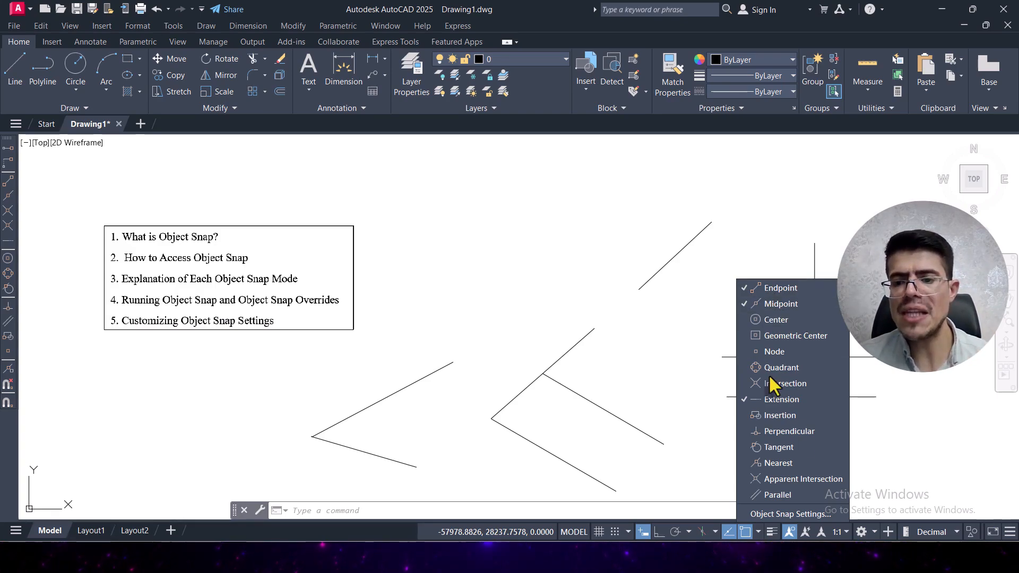
left_click(773, 494)
left_click(758, 531)
left_click(759, 532)
left_click(781, 514)
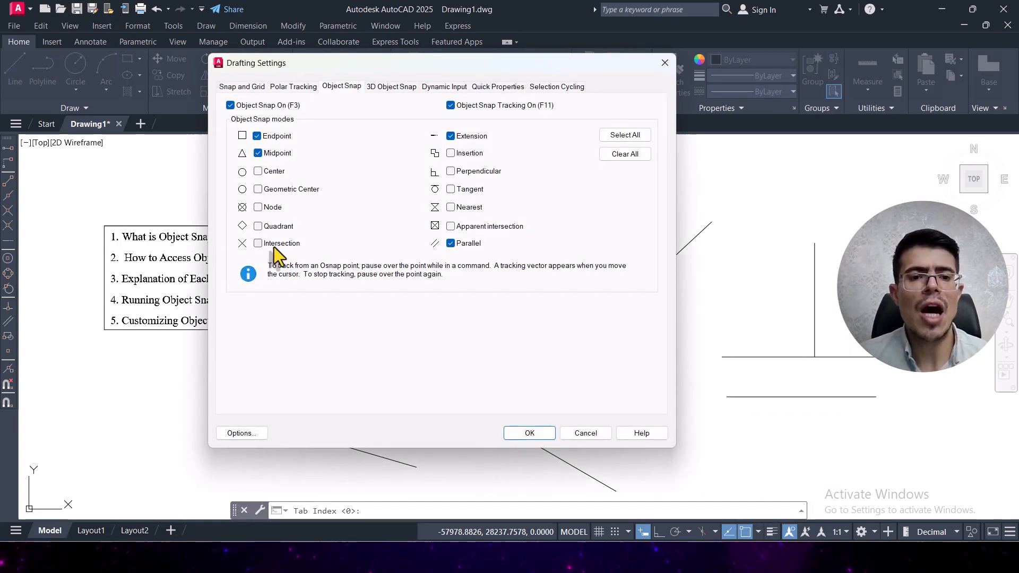
left_click(257, 244)
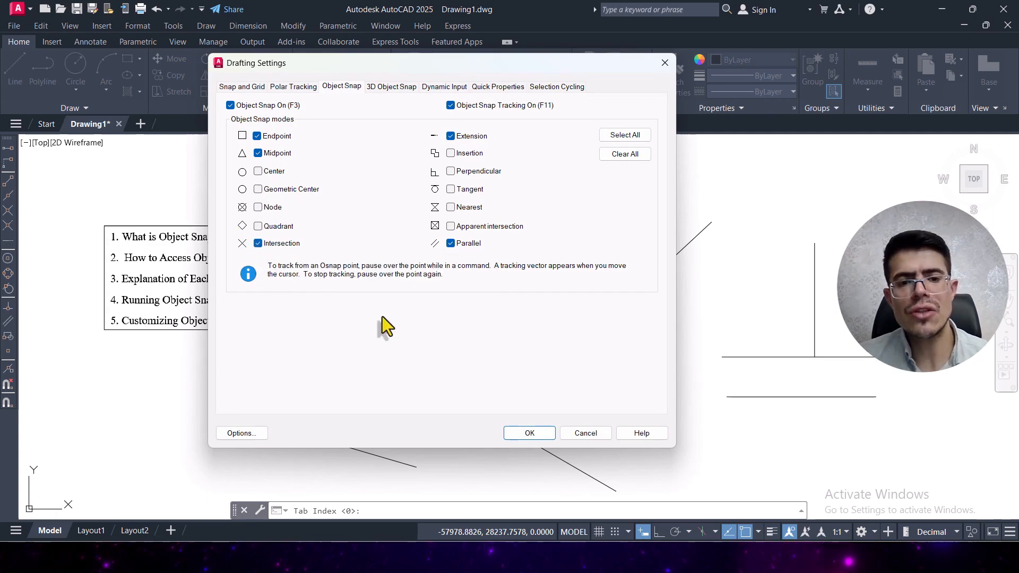
left_click(534, 435)
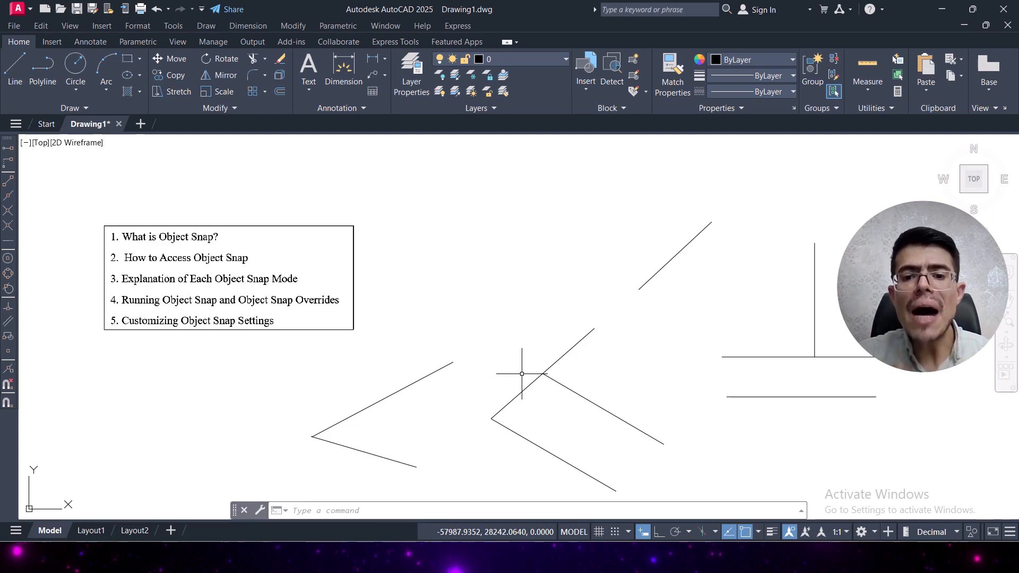
Draw a rising line in the empty area between the topic list and the upper rising line
left_click(15, 66)
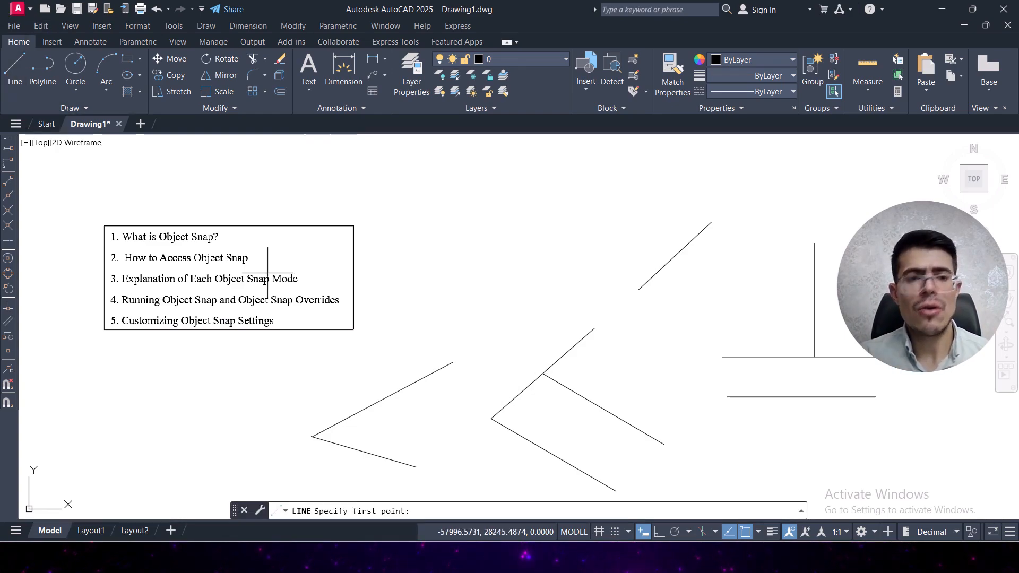
left_click(440, 278)
left_click(556, 207)
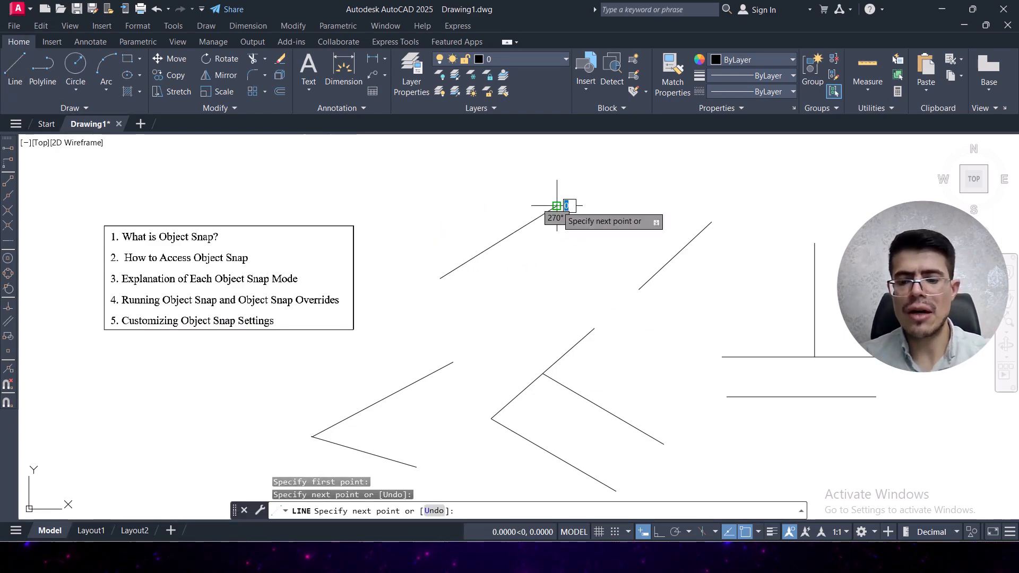
key("Return")
Disable the Midpoint, Intersection and Parallel object snap modes, keeping only Endpoint and Extension active
left_click(758, 532)
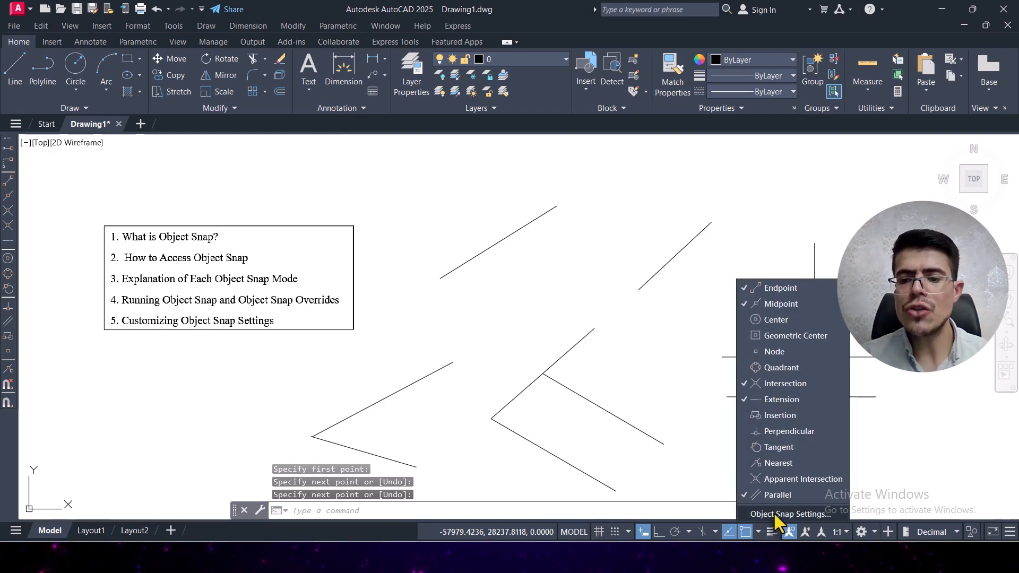
left_click(773, 513)
left_click(269, 154)
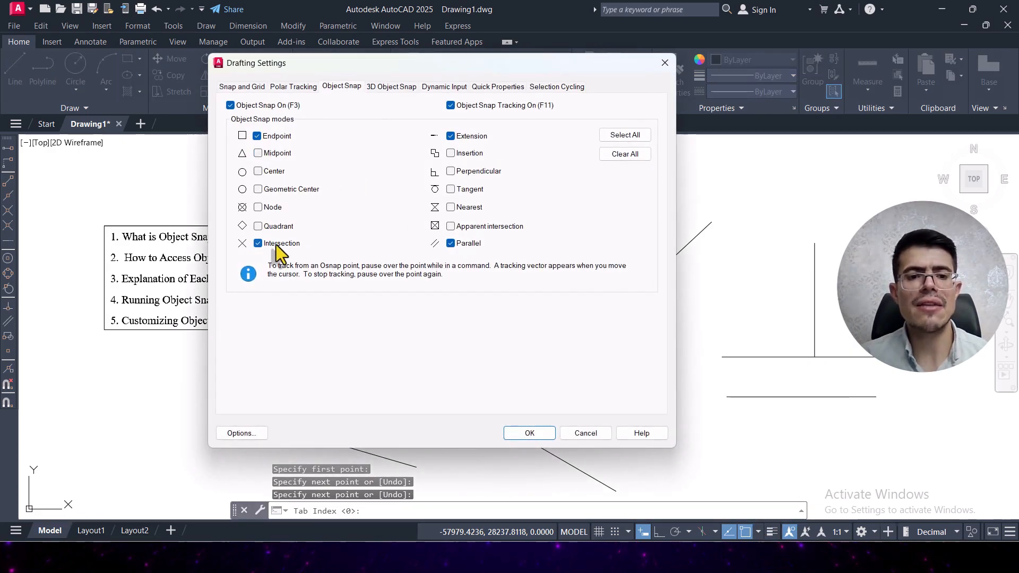
left_click(276, 243)
left_click(450, 244)
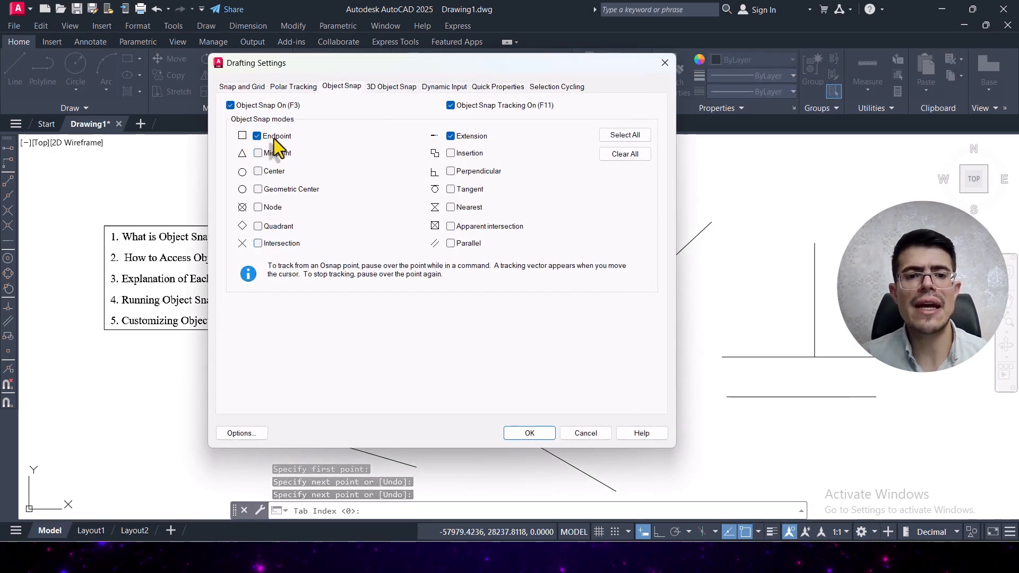
left_click(538, 432)
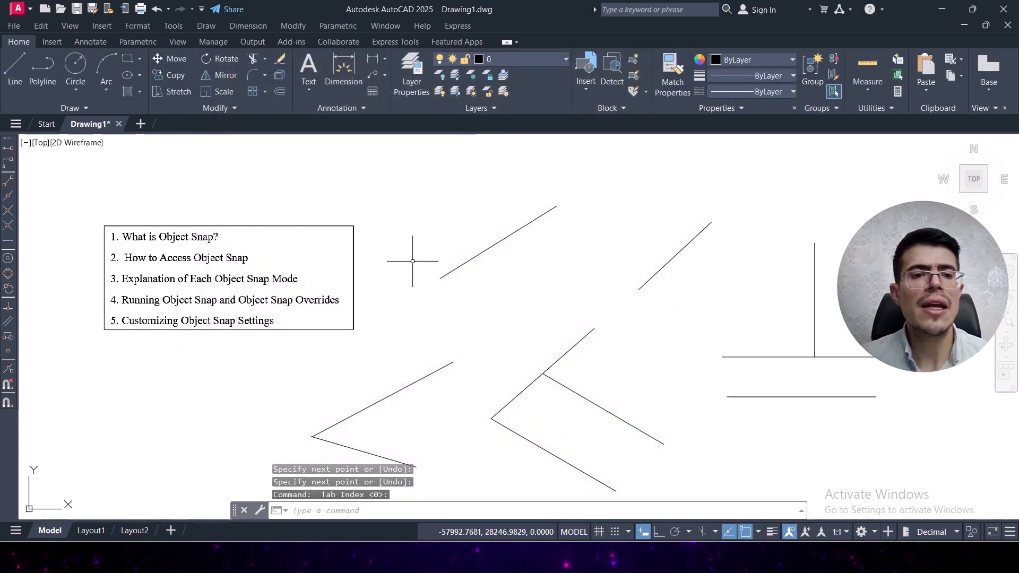
Draw a line from the midpoint of the uppermost rising line beside the topic list down to the right, using a one-time Midpoint snap override
left_click(16, 75)
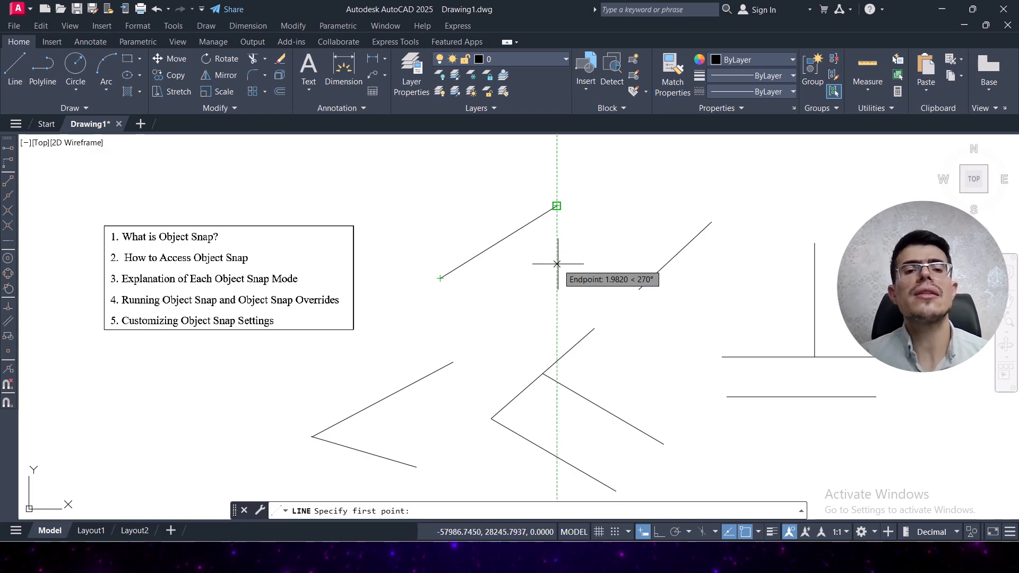
key("Escape")
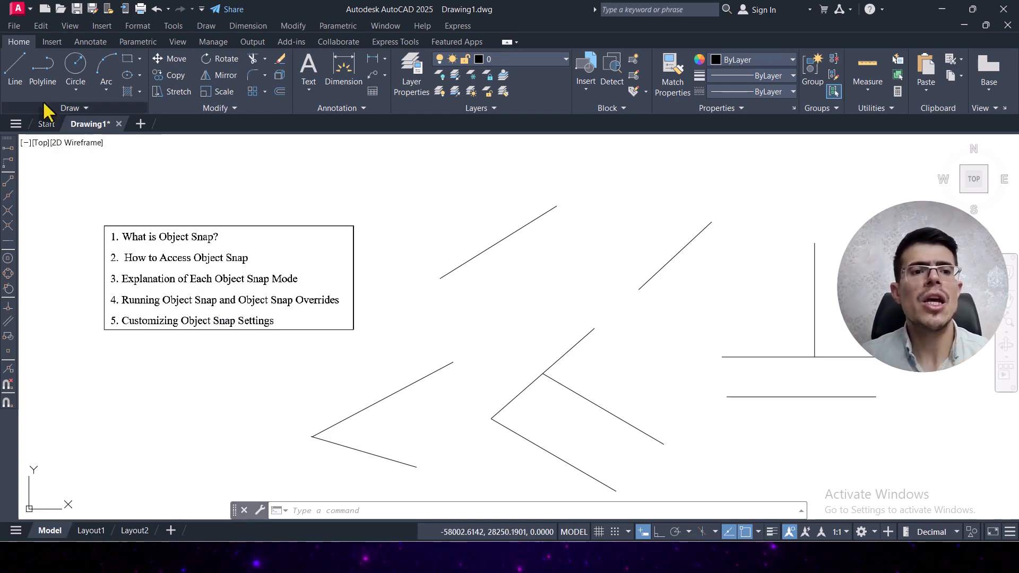
type("l")
key("Return")
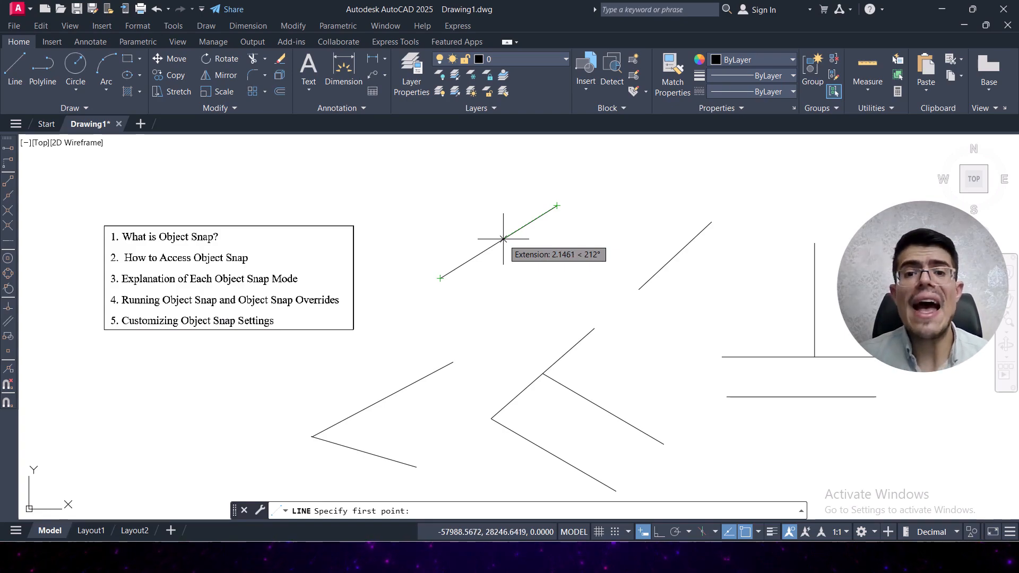
key("F8")
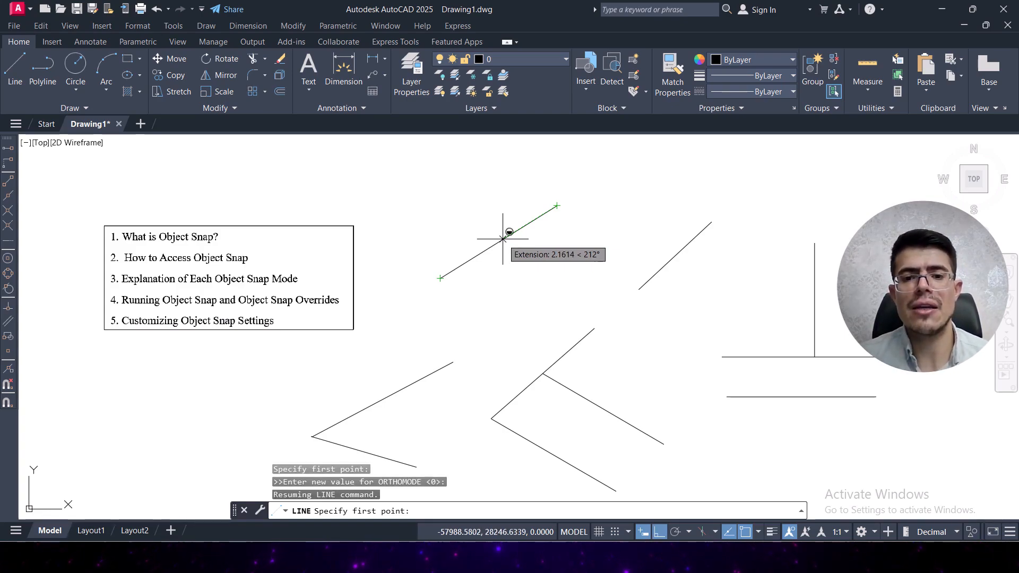
right_click(503, 239, "shift")
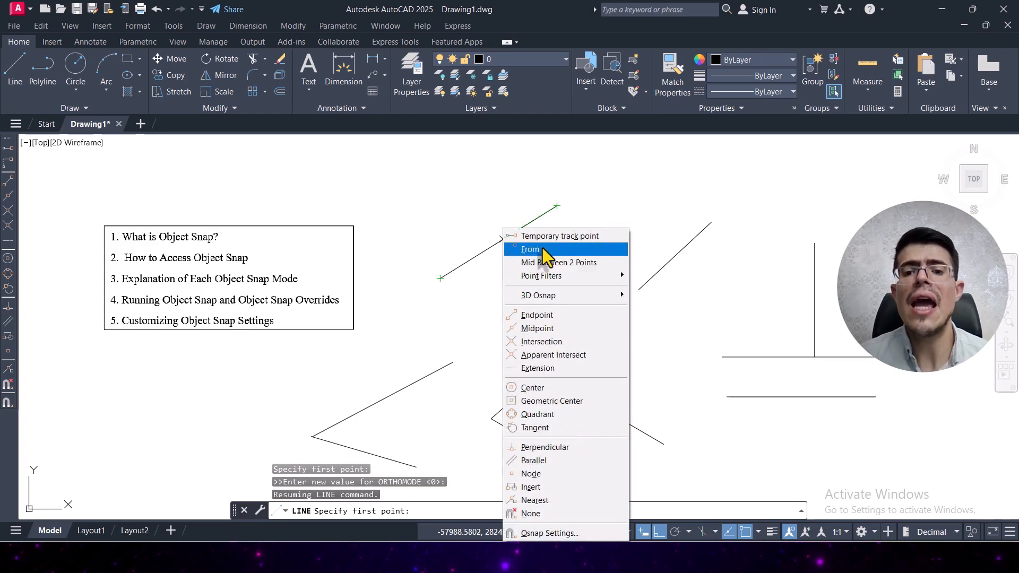
left_click(538, 328)
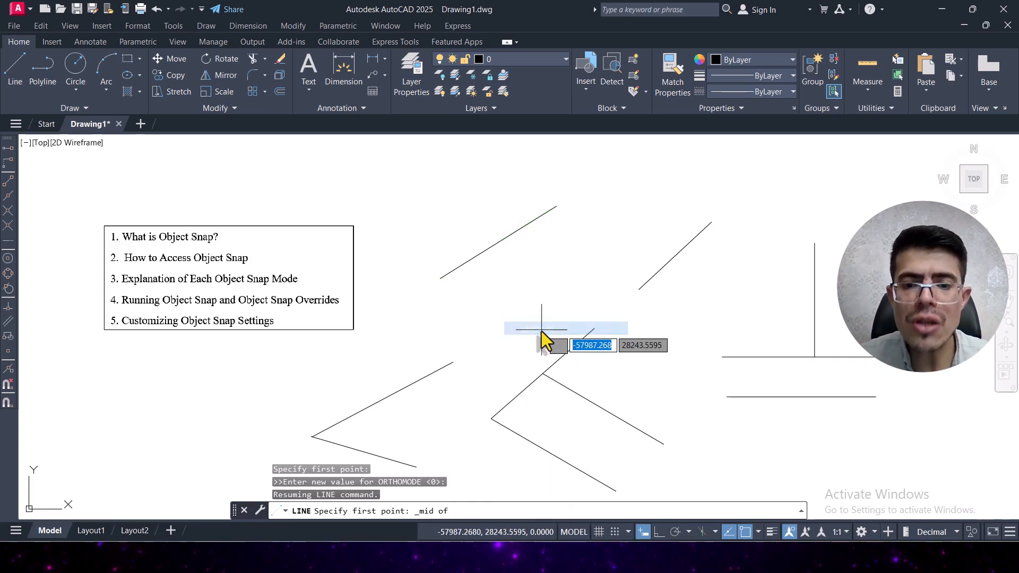
left_click(499, 242)
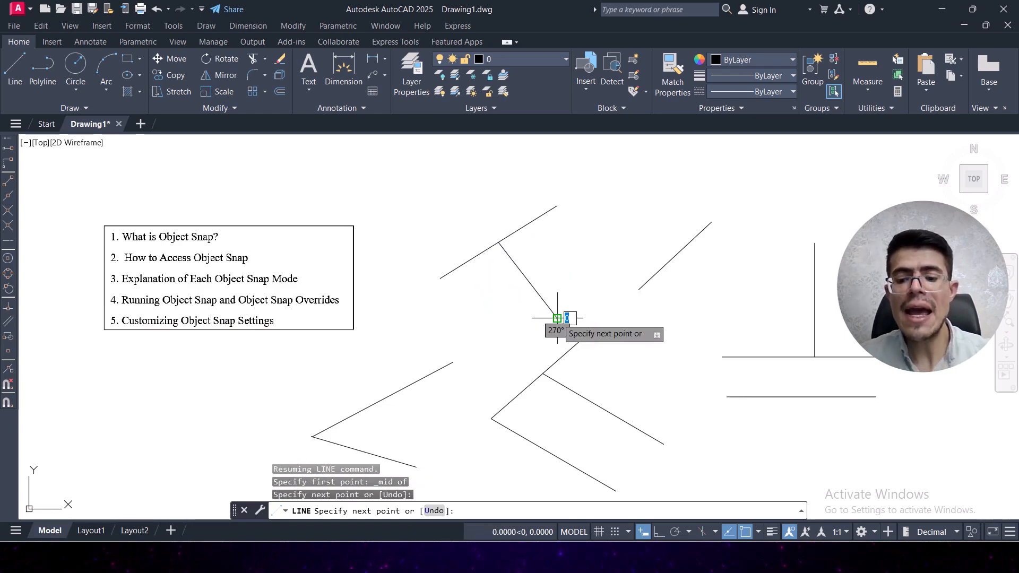
left_click(557, 318)
key("Return")
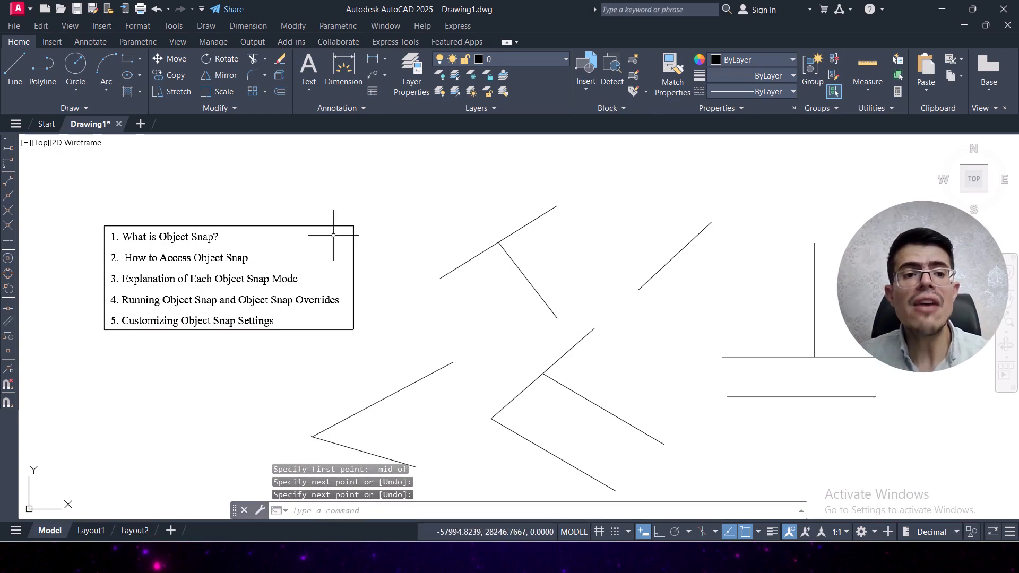
With the Line command running, enable the Midpoint and Intersection object snap modes and disable Extension
type("l")
key("Return")
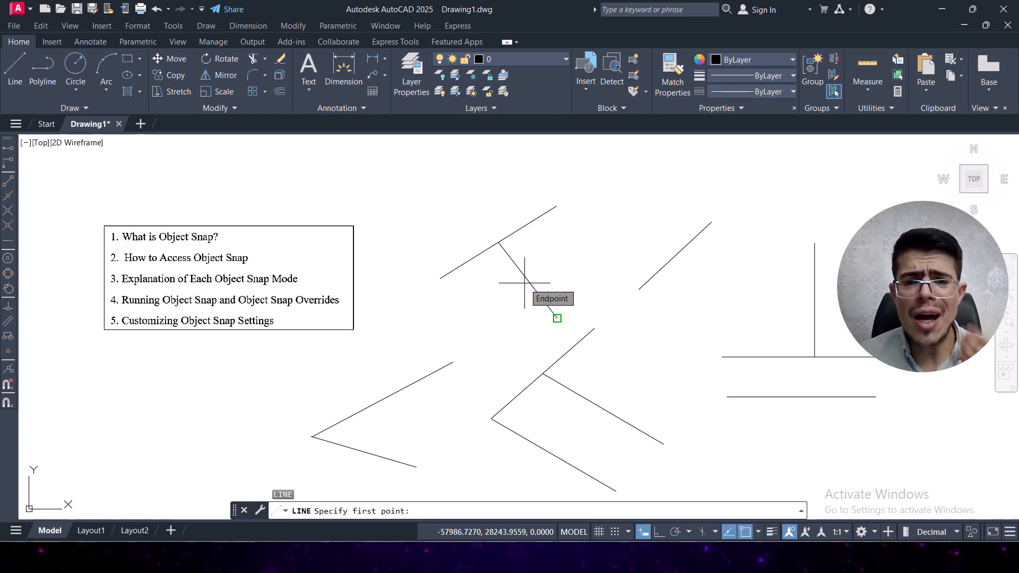
left_click(757, 532)
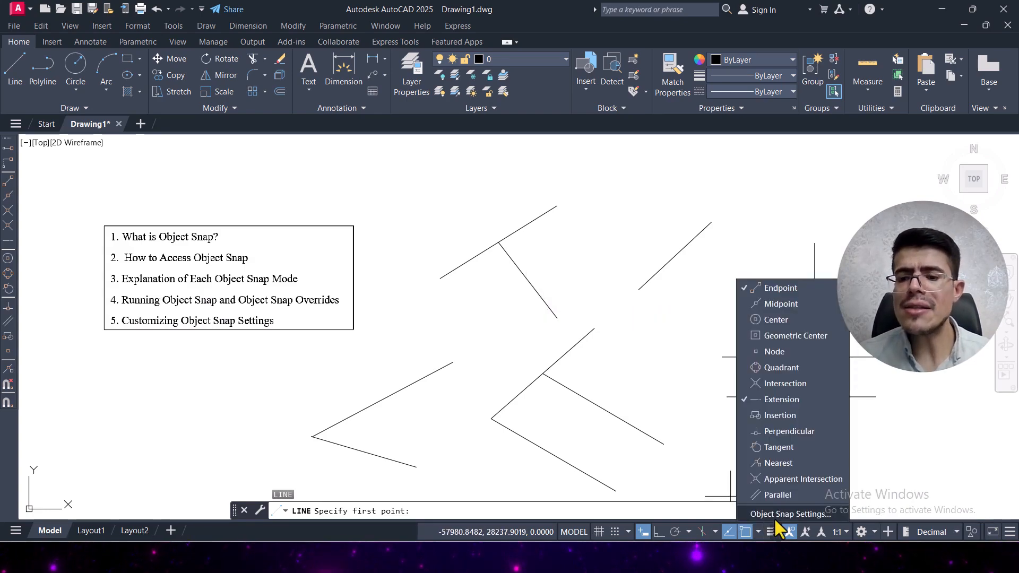
left_click(778, 515)
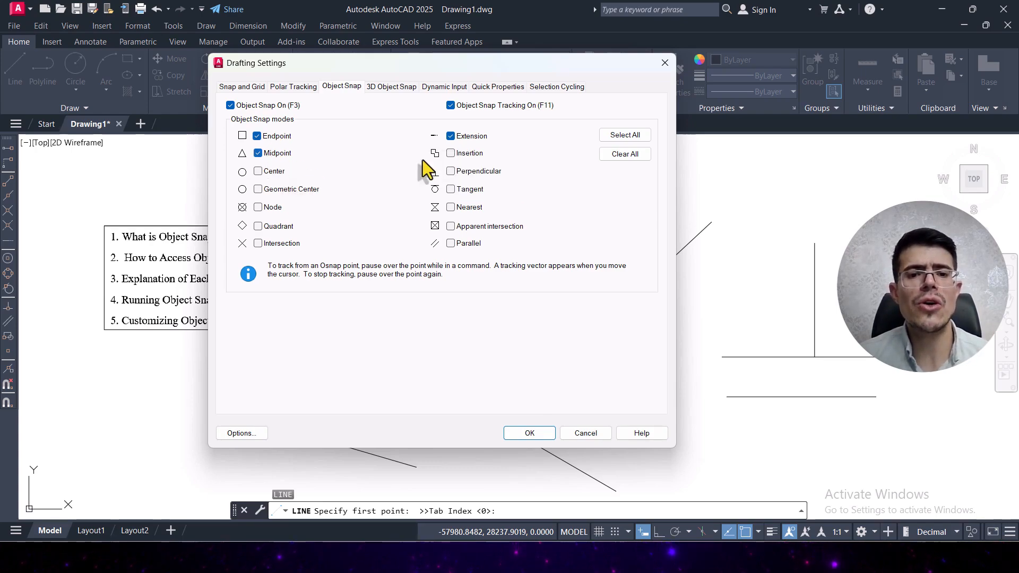
left_click(283, 243)
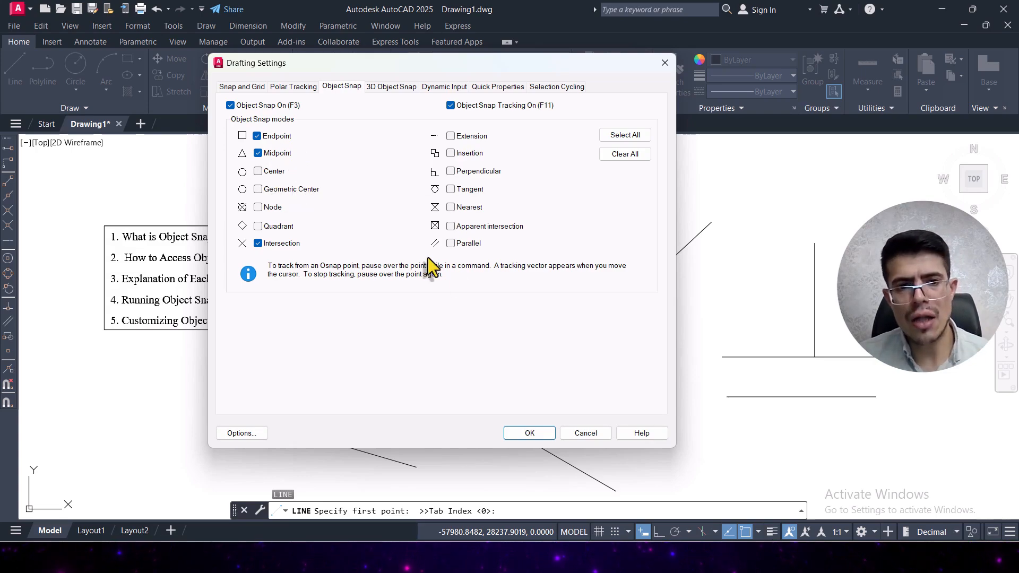
left_click(529, 433)
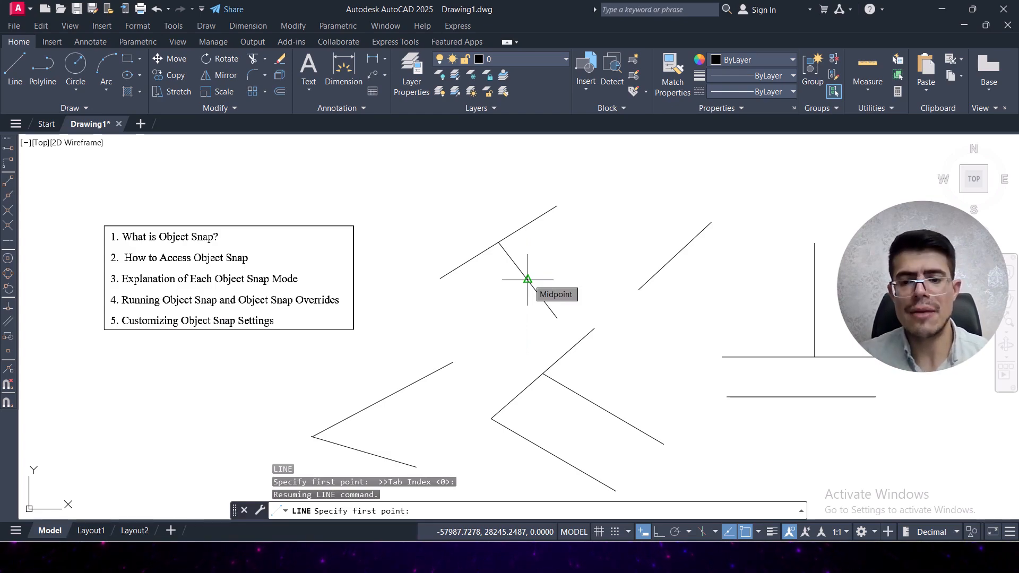
Set the 2D AutoSnap marker colour for 2D model space to Red in the drafting options
left_click(758, 532)
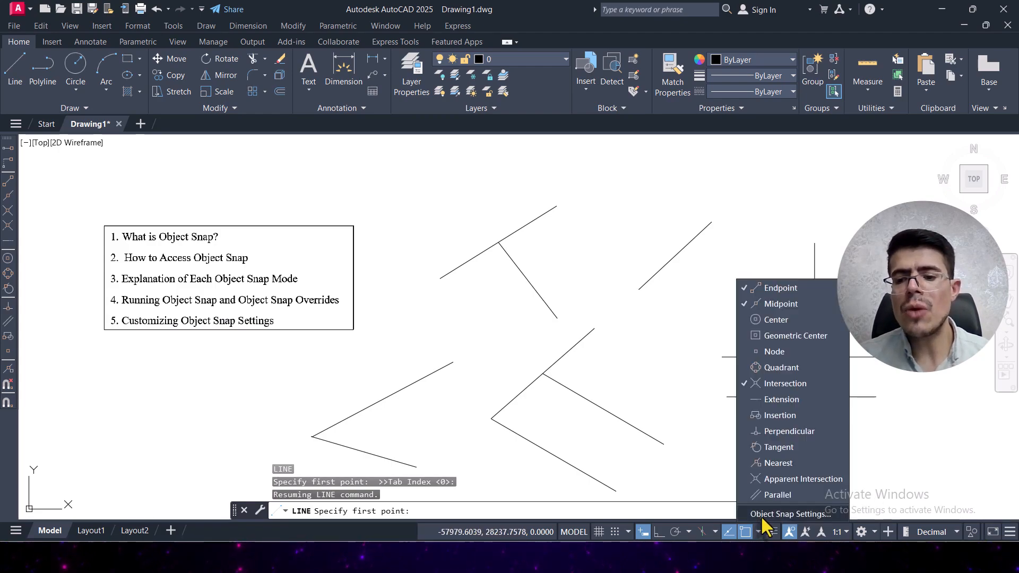
left_click(764, 514)
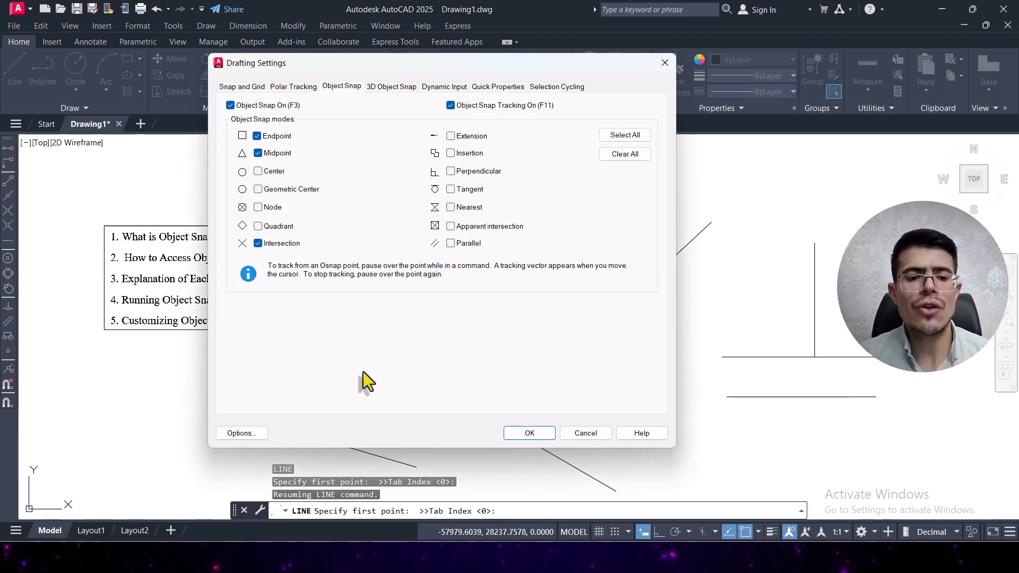
left_click(248, 434)
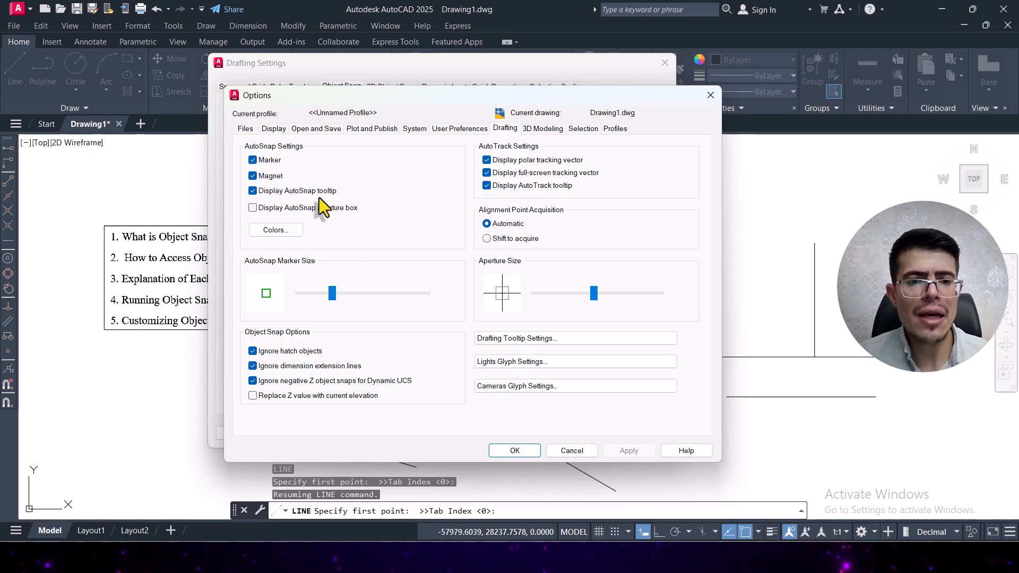
left_click(275, 230)
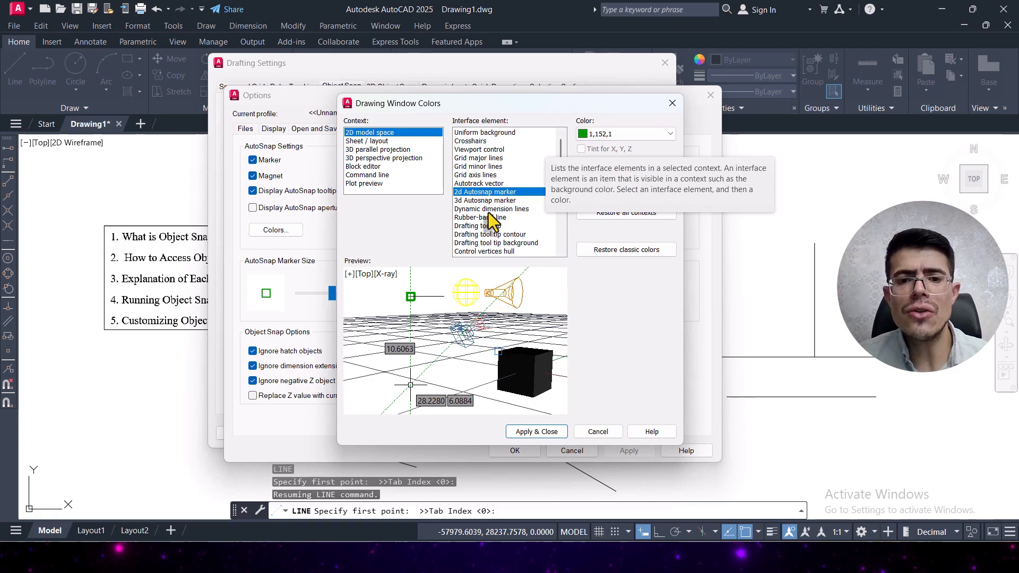
left_click(616, 134)
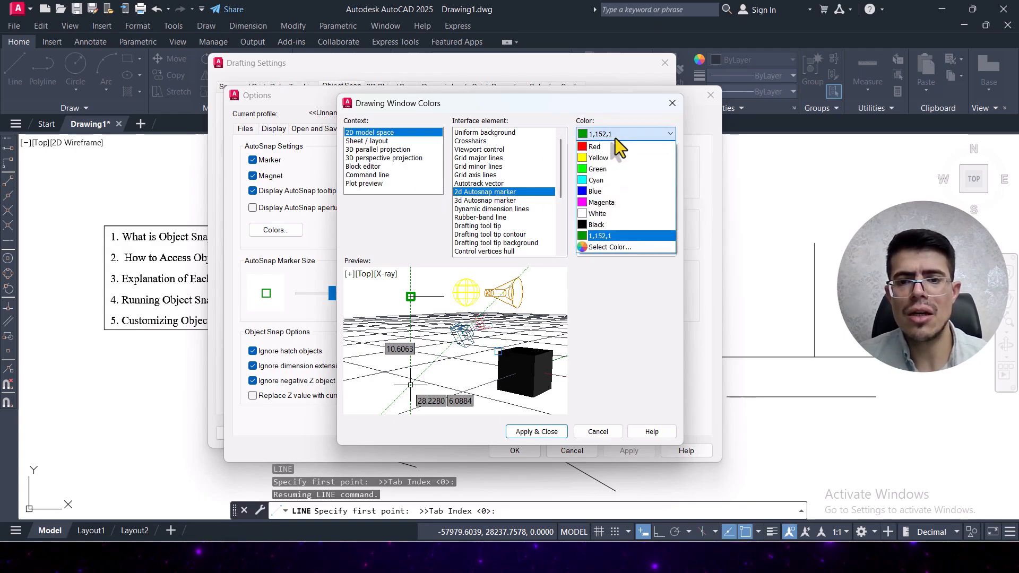
left_click(605, 148)
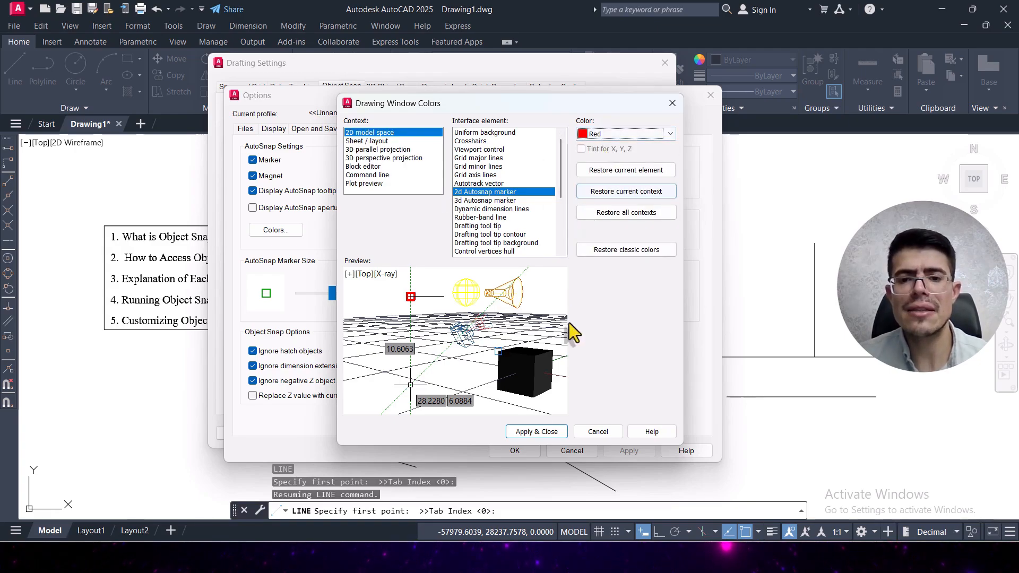
left_click(536, 431)
left_click(518, 450)
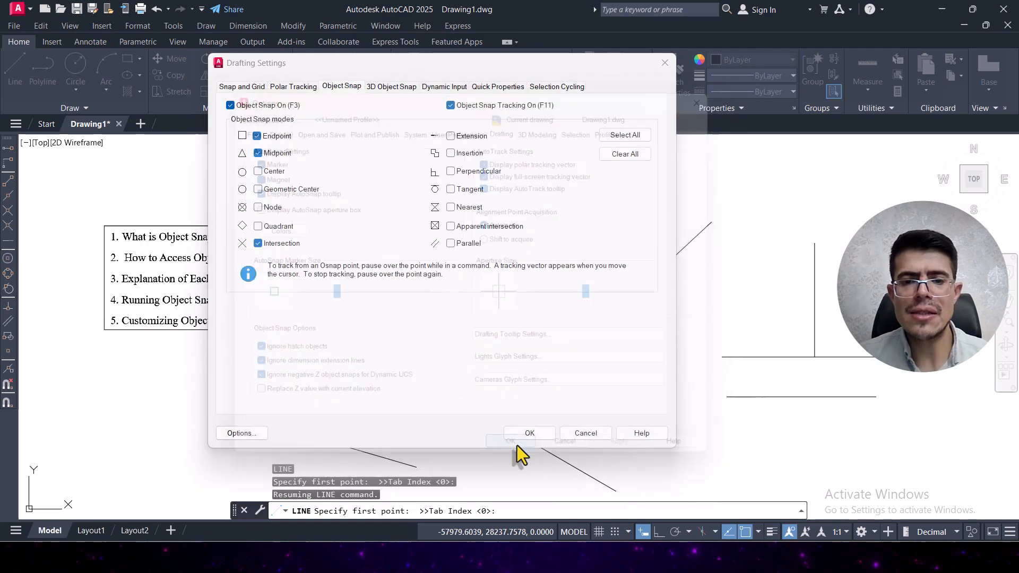
left_click(521, 435)
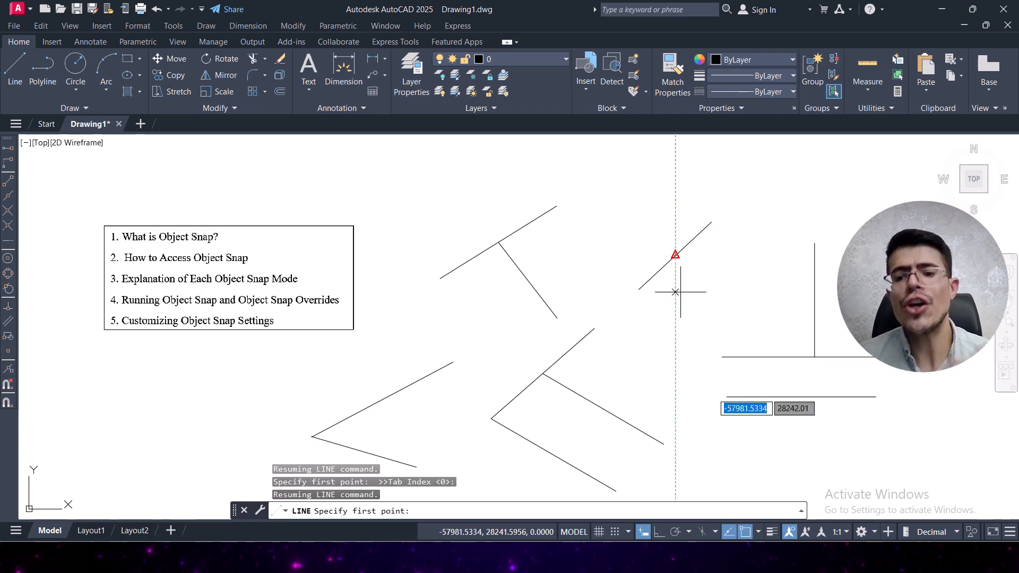
Change the 2D AutoSnap marker colour for 2D model space to Green in the drafting options
left_click(759, 532)
left_click(796, 513)
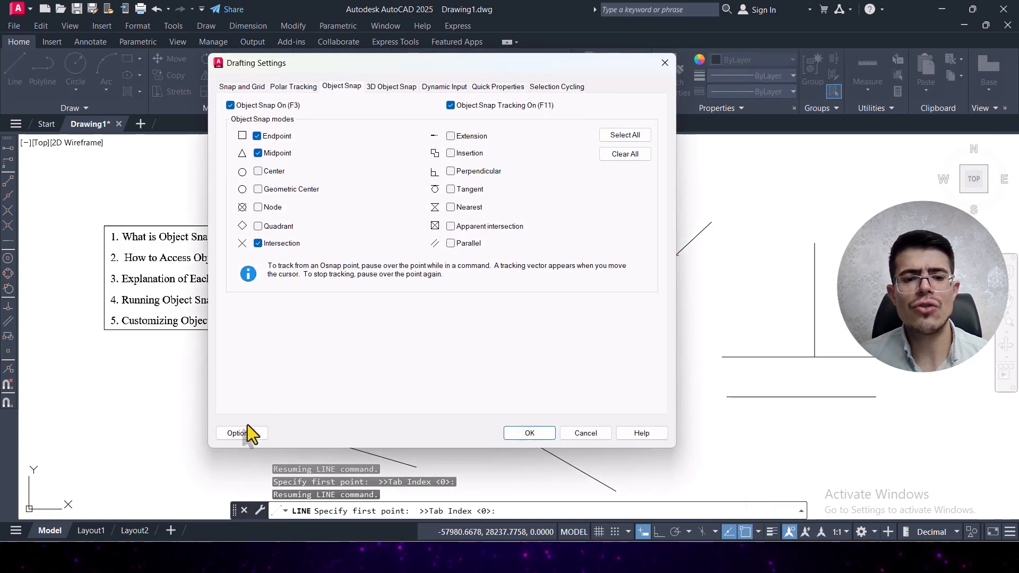
left_click(245, 431)
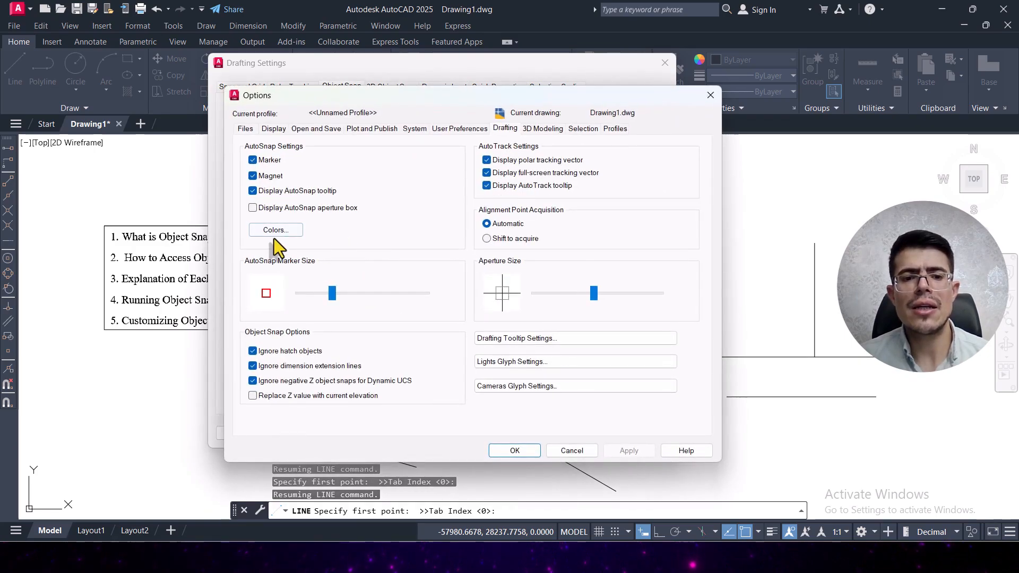
left_click(276, 234)
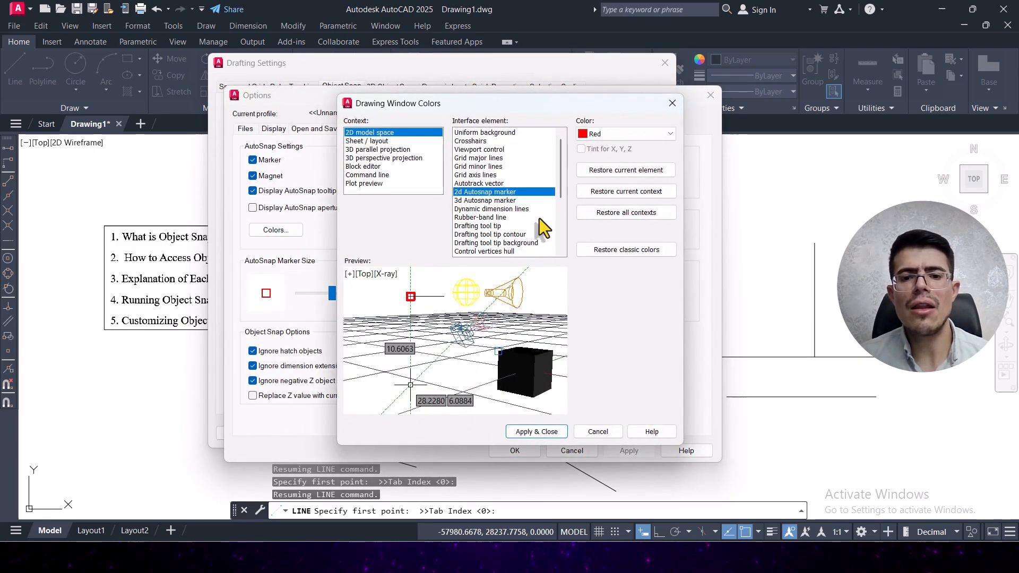
left_click(622, 133)
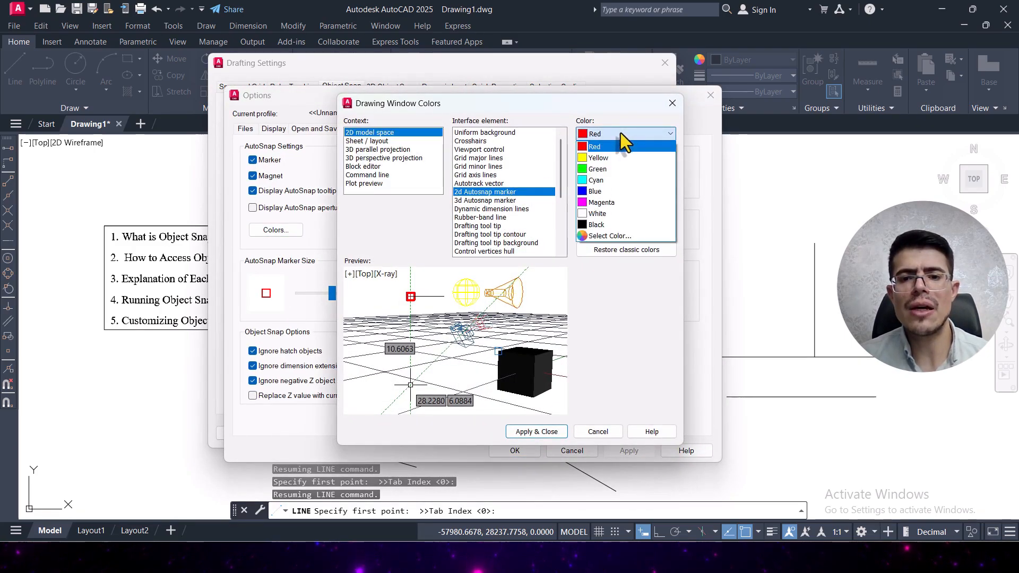
left_click(596, 169)
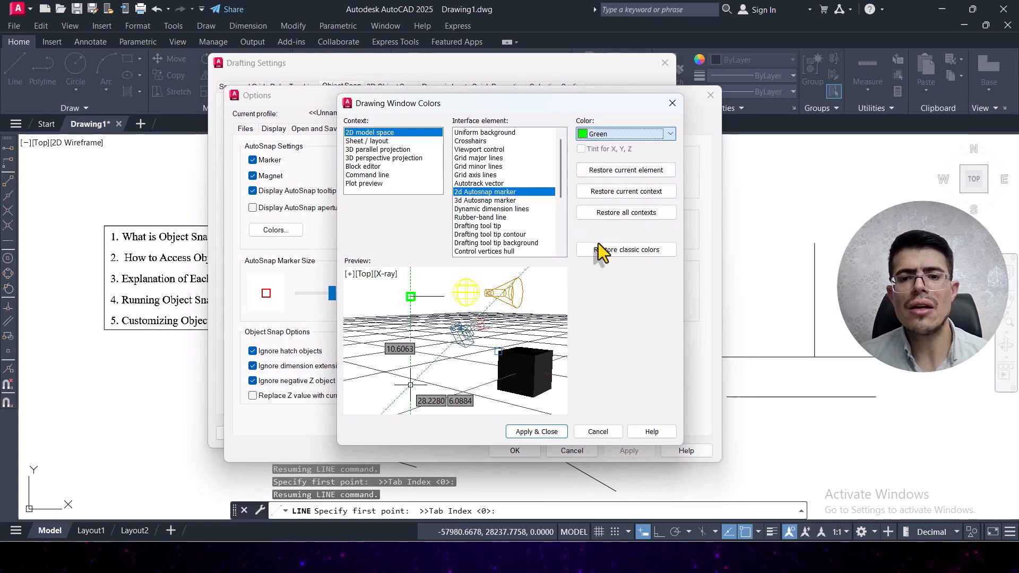
left_click(531, 429)
left_click(514, 449)
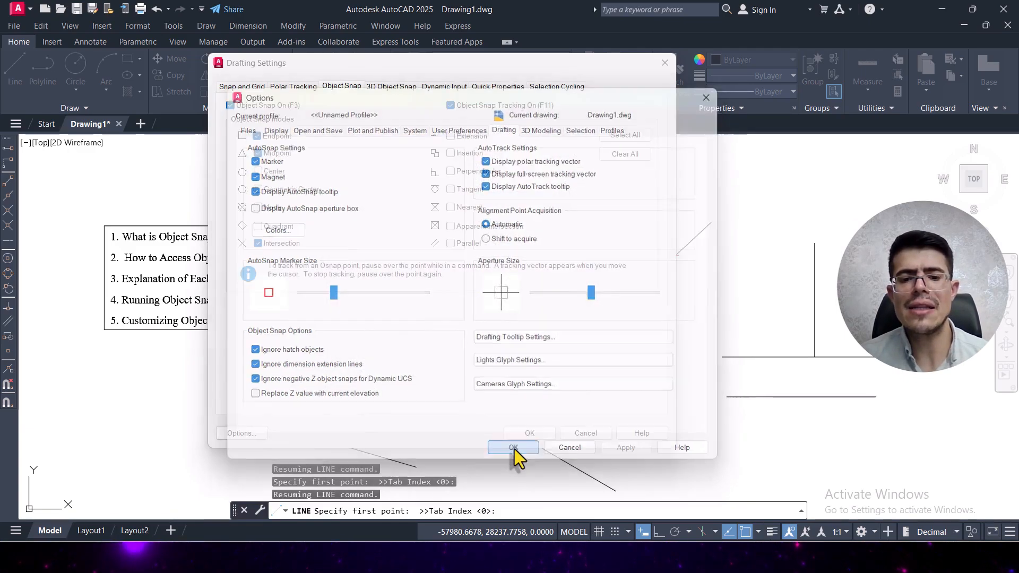
left_click(524, 430)
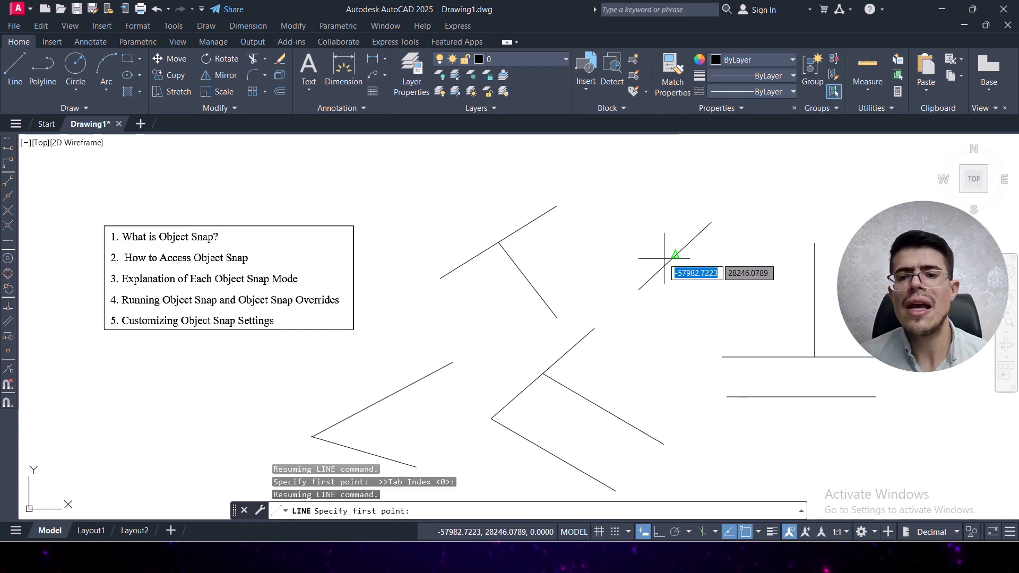